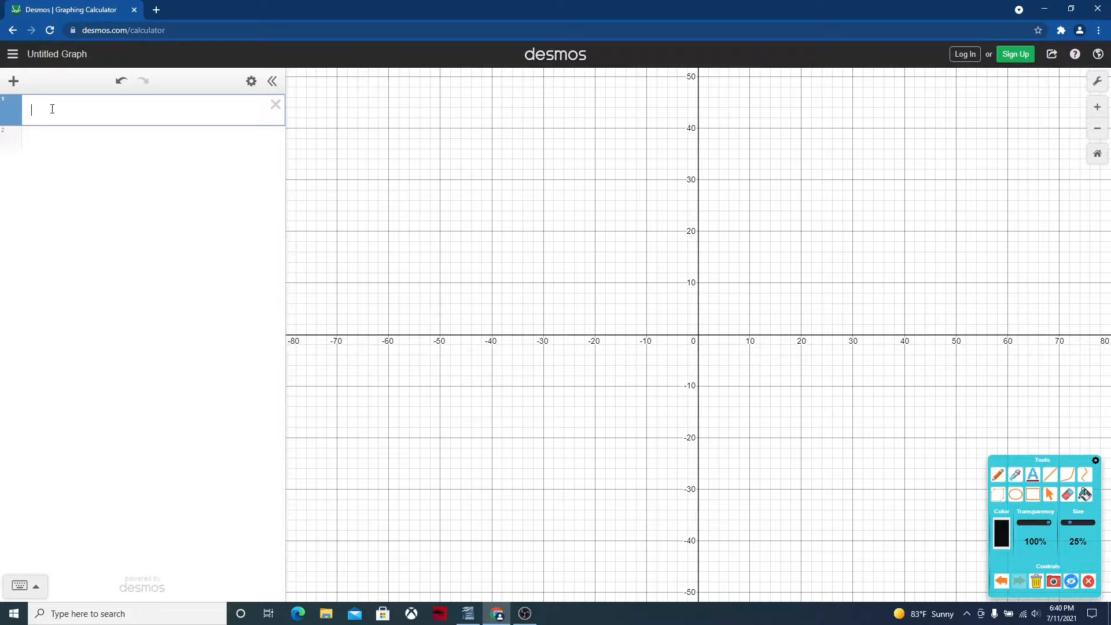
- Enter the general ellipse equation x²/a² + y²/b² = 1 as the first expression
type("x")
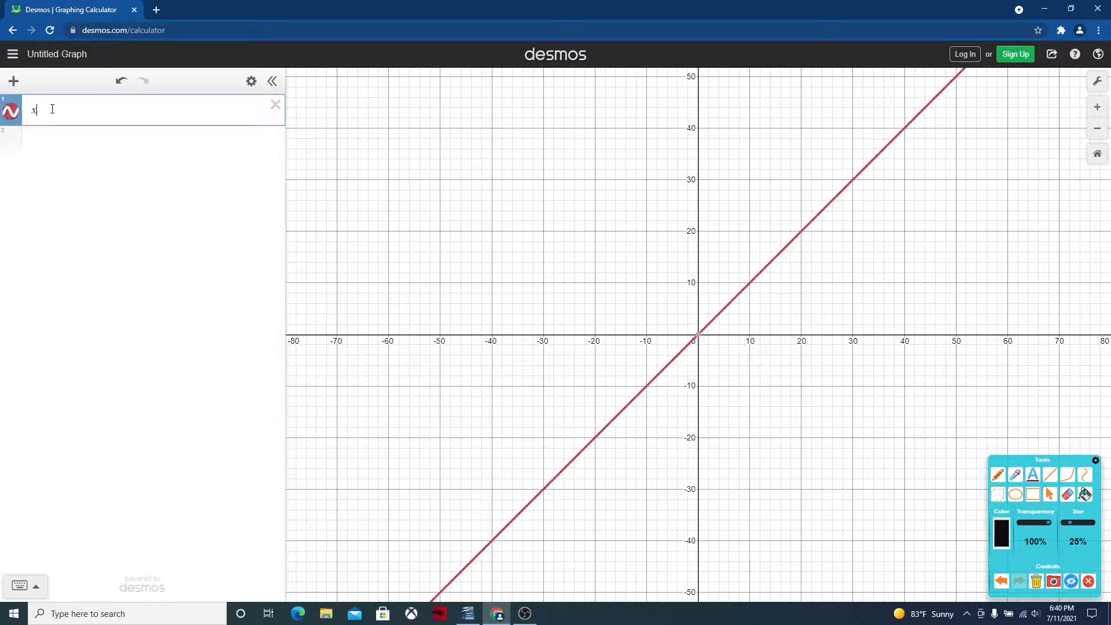
type("^2")
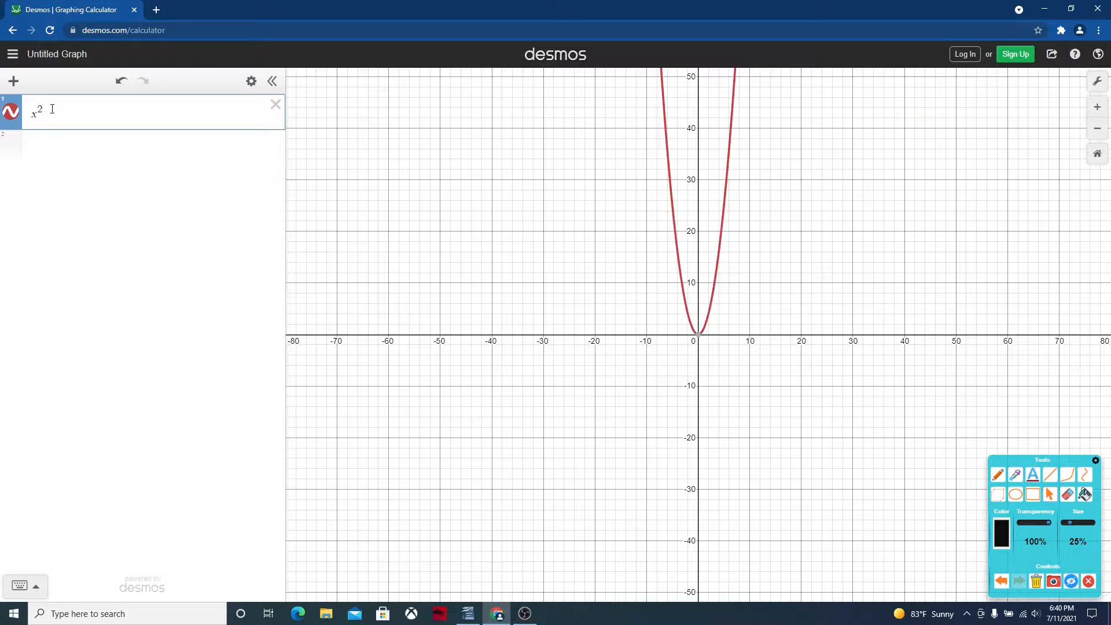
type("/")
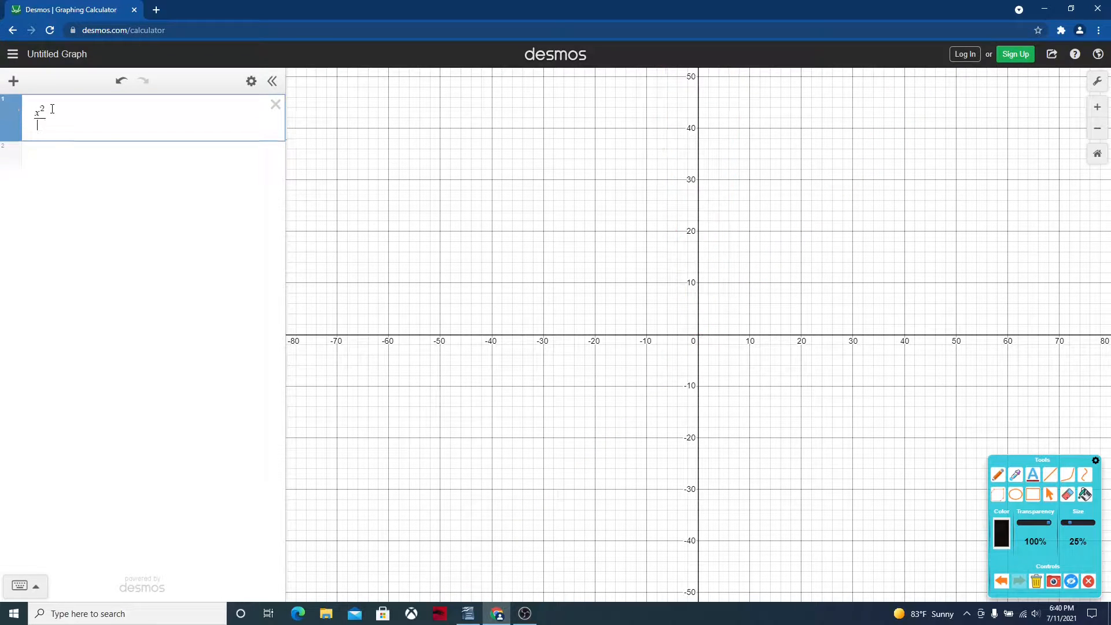
type("a")
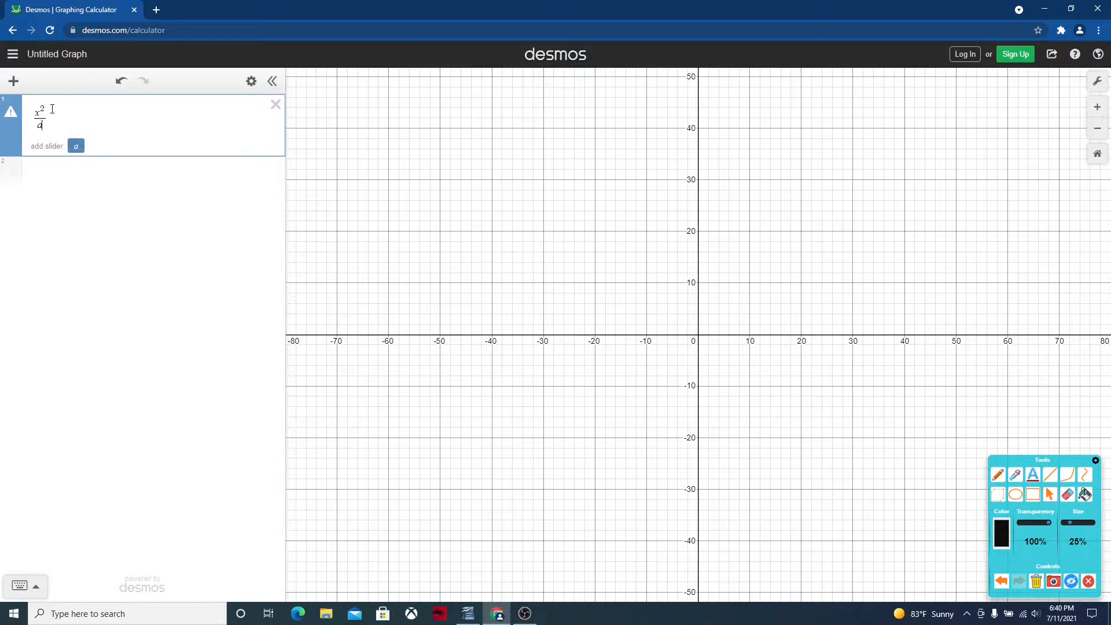
type("^2")
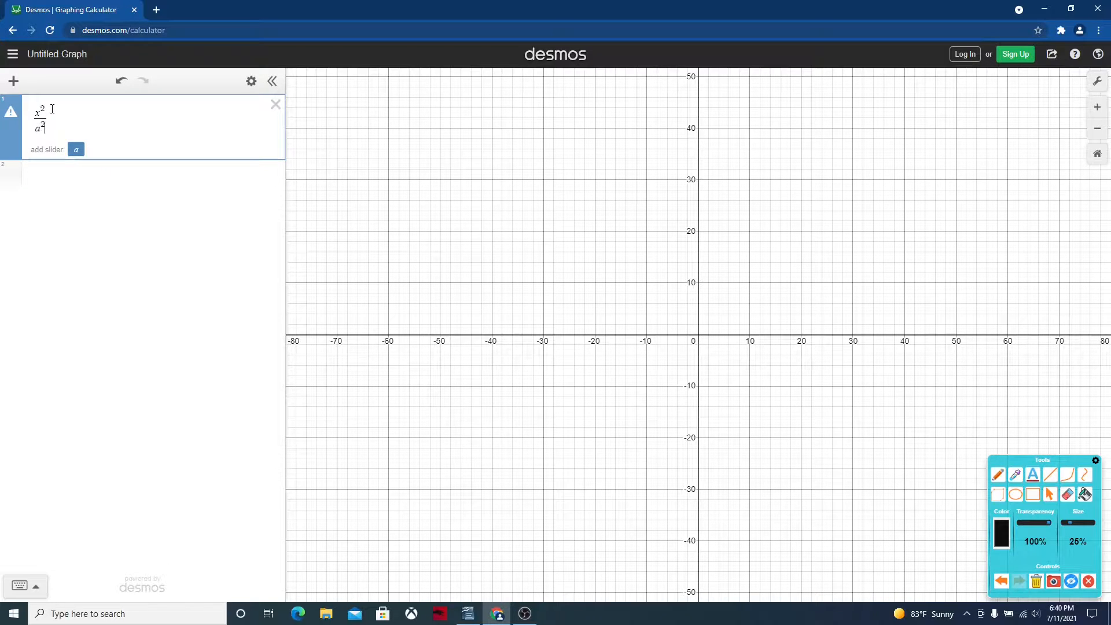
type("+")
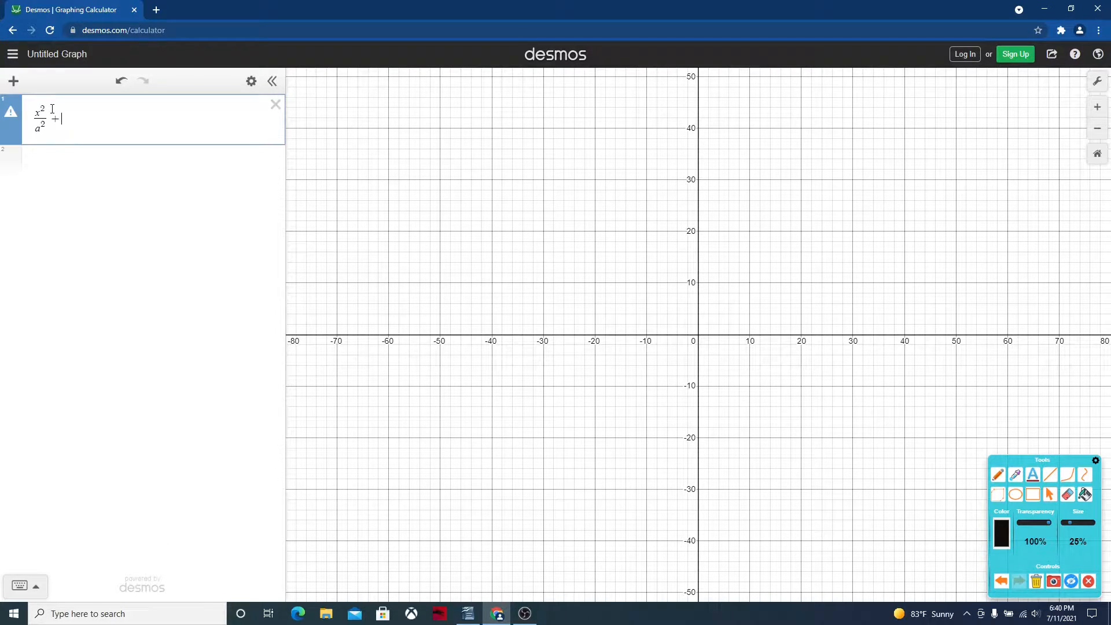
type("y^2")
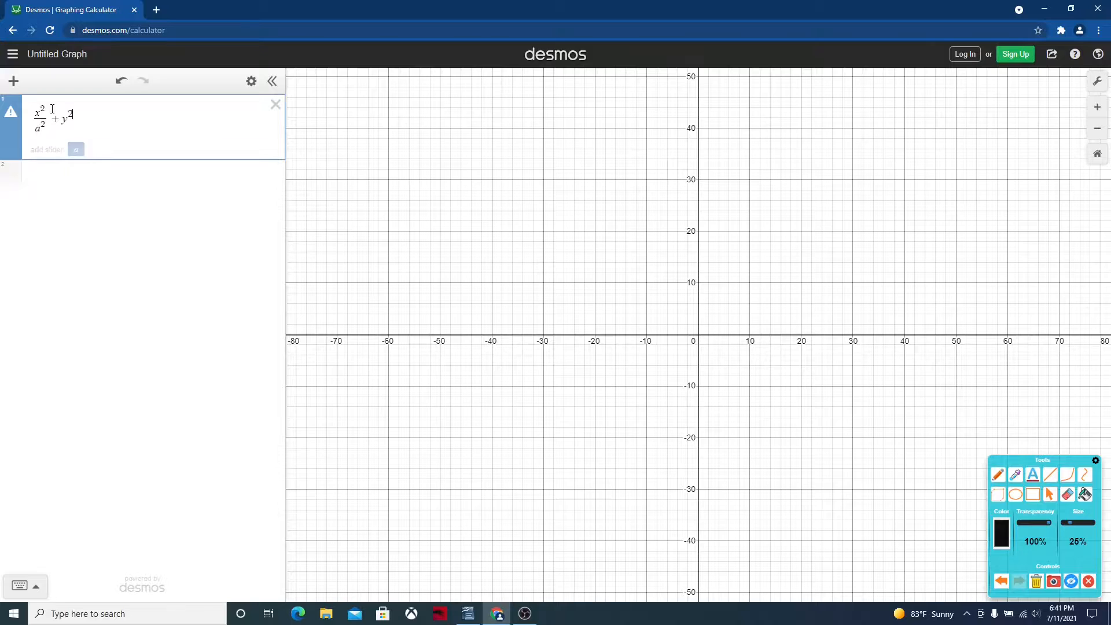
type("/")
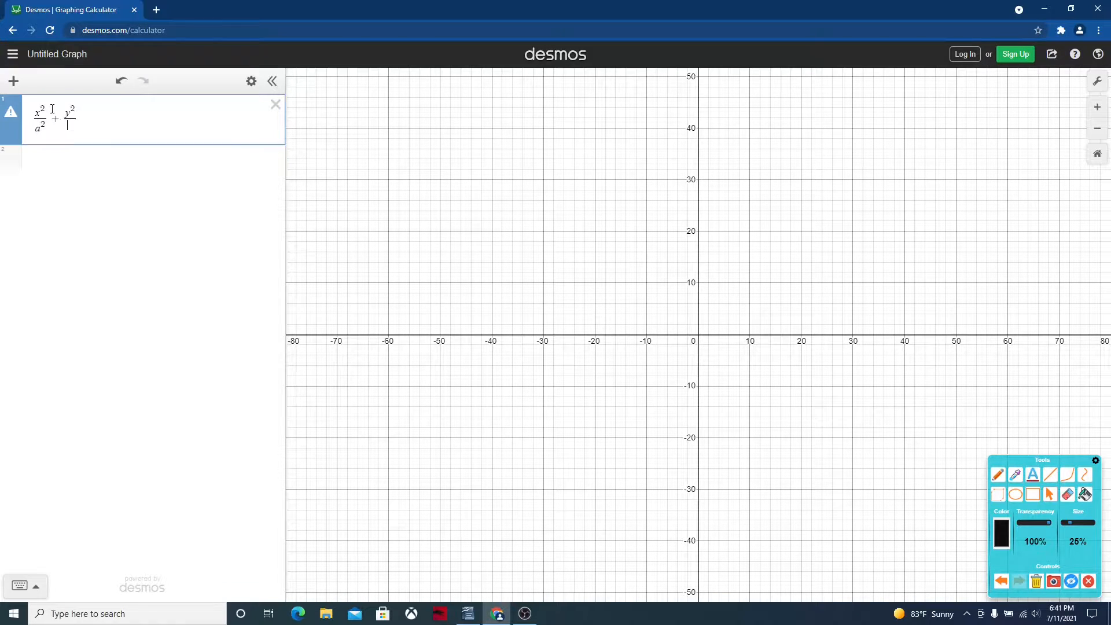
type("b")
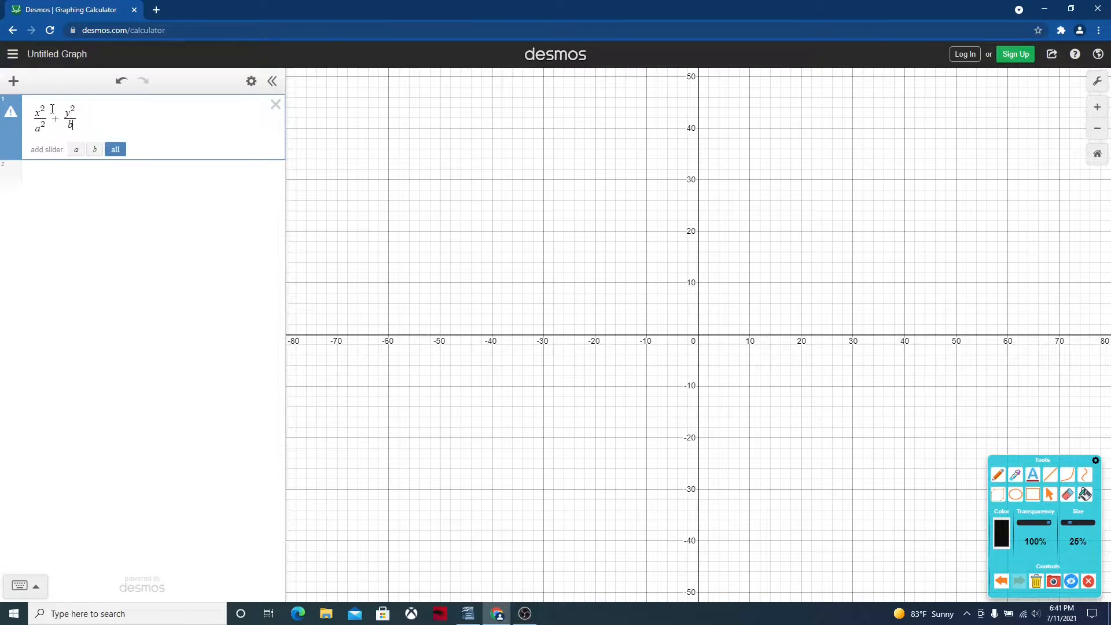
type("^2=")
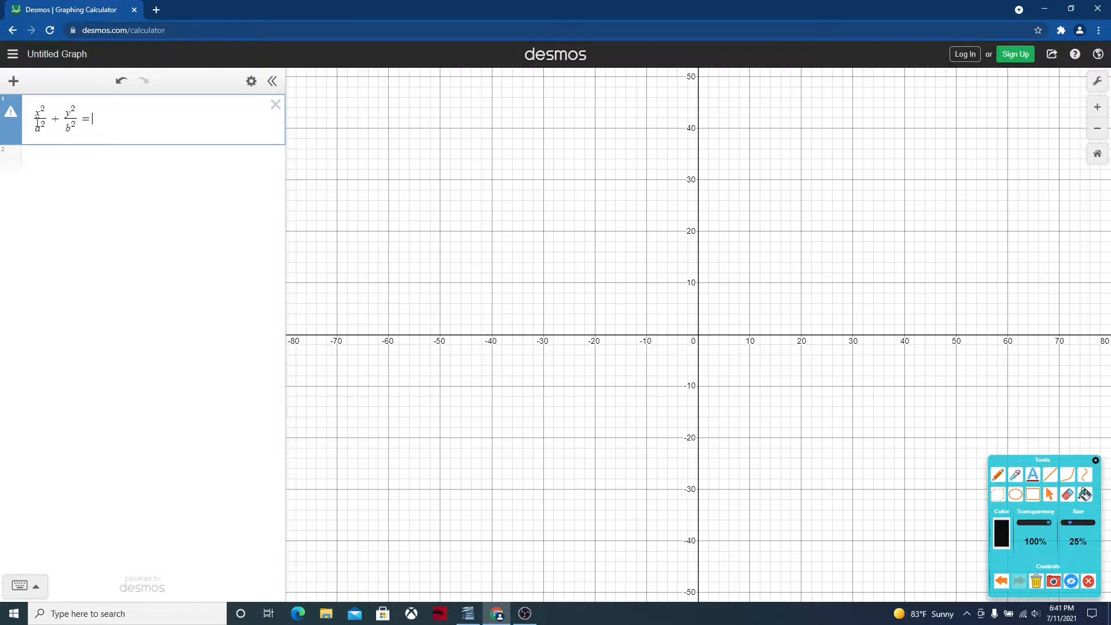
type("1")
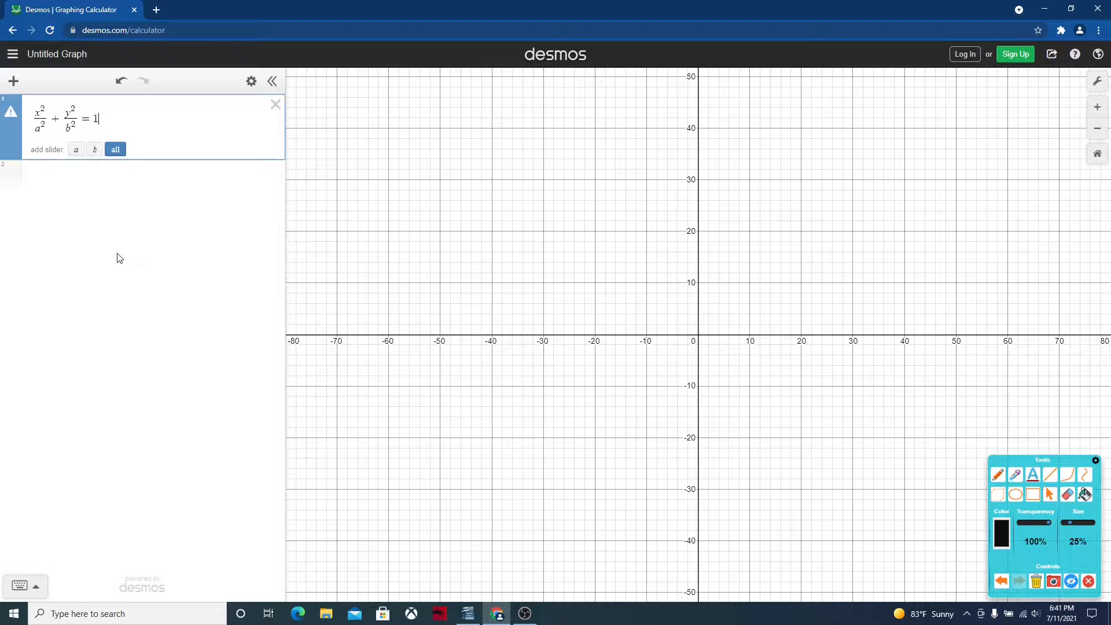
- Add sliders for both a and b to graph the general equation
left_click(117, 149)
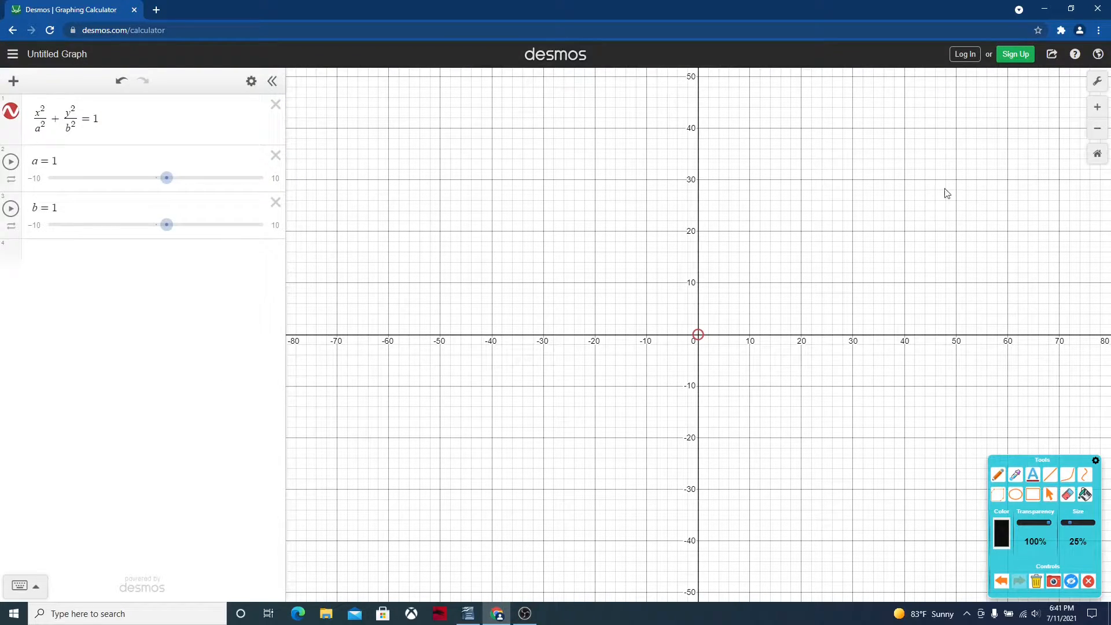
left_click(1098, 106)
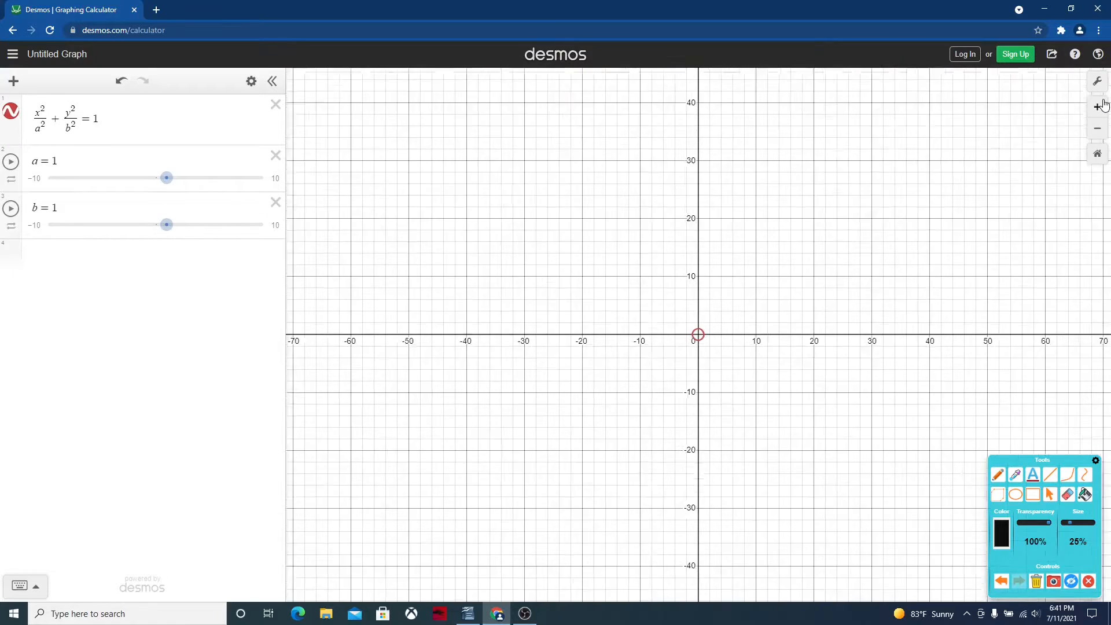
left_click(1098, 107)
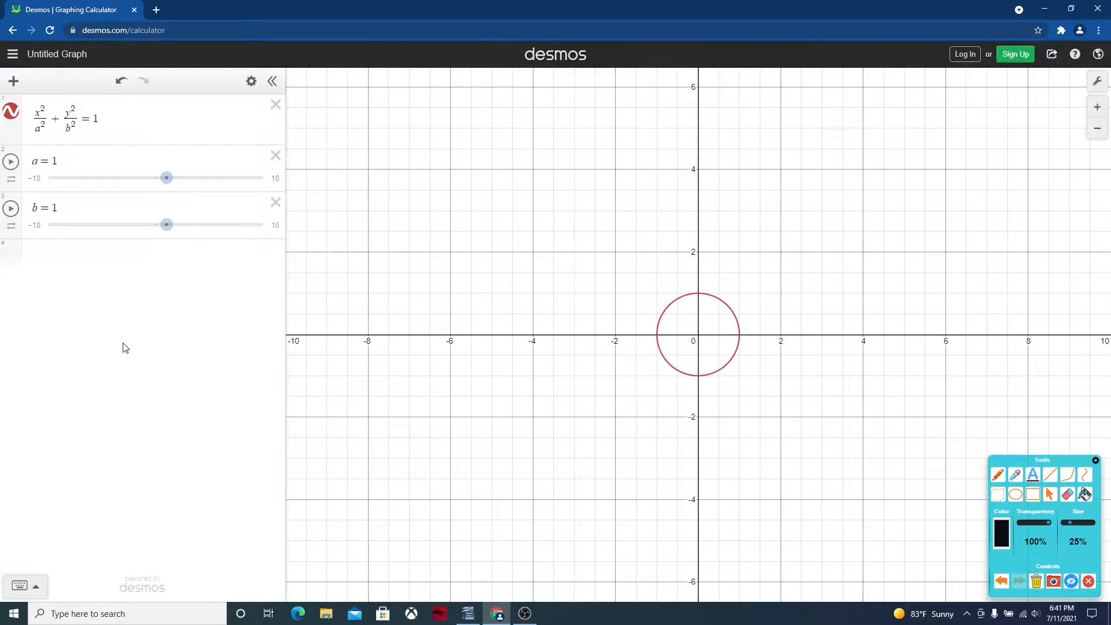
- Switch to the Pythagorean Triples document in OpenOffice Writer, highlight the triple 24, 45, 51, and return to Desmos
left_click(466, 616)
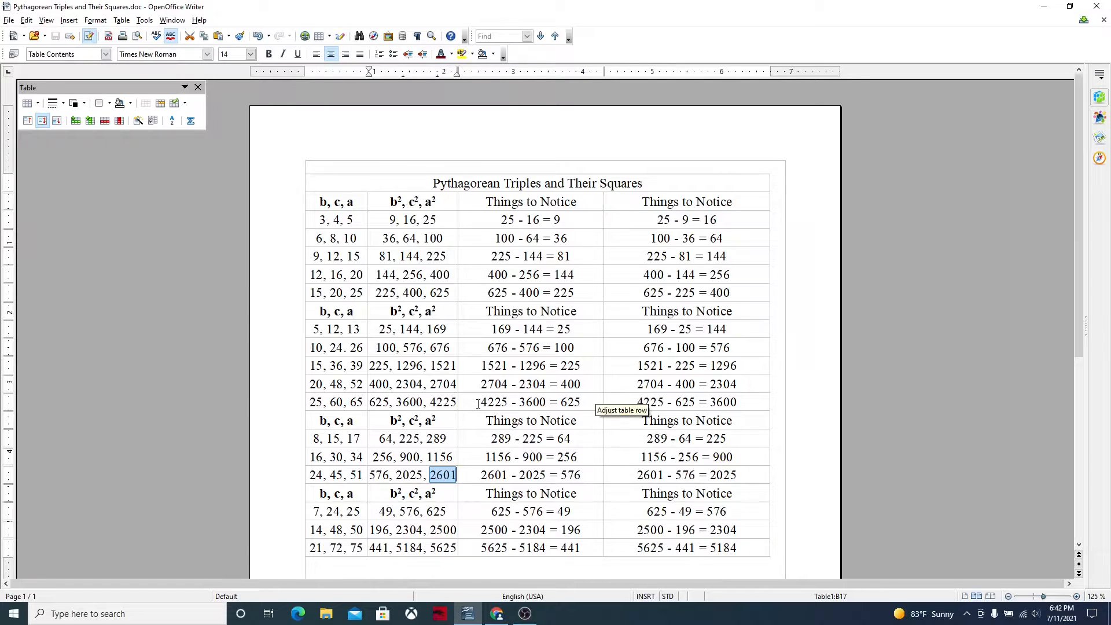
left_click(272, 499)
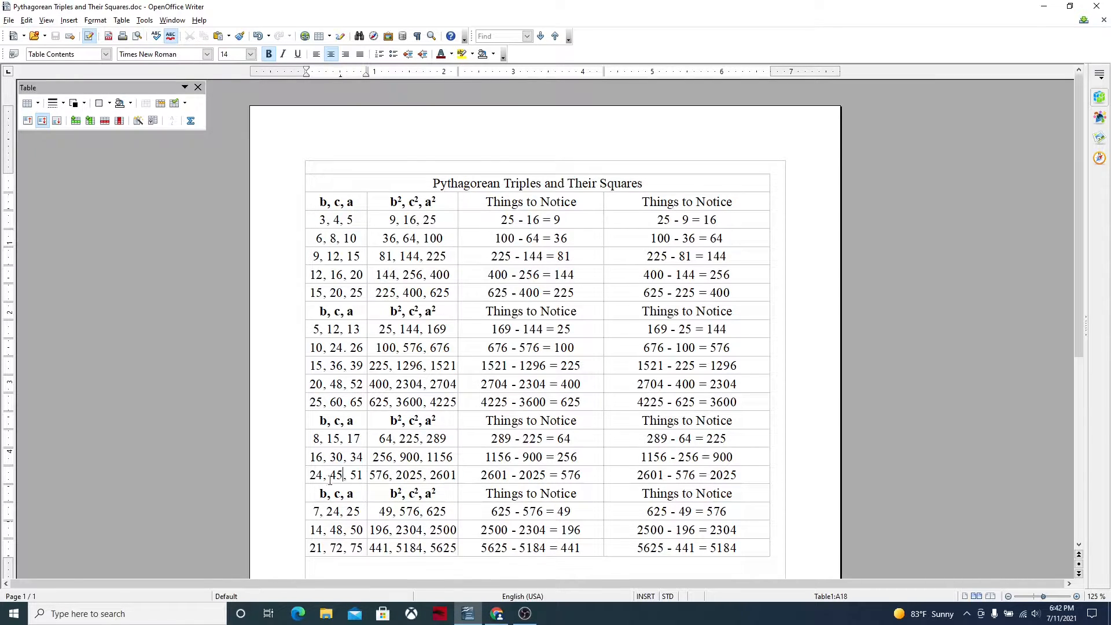
left_click_drag(309, 475, 363, 477)
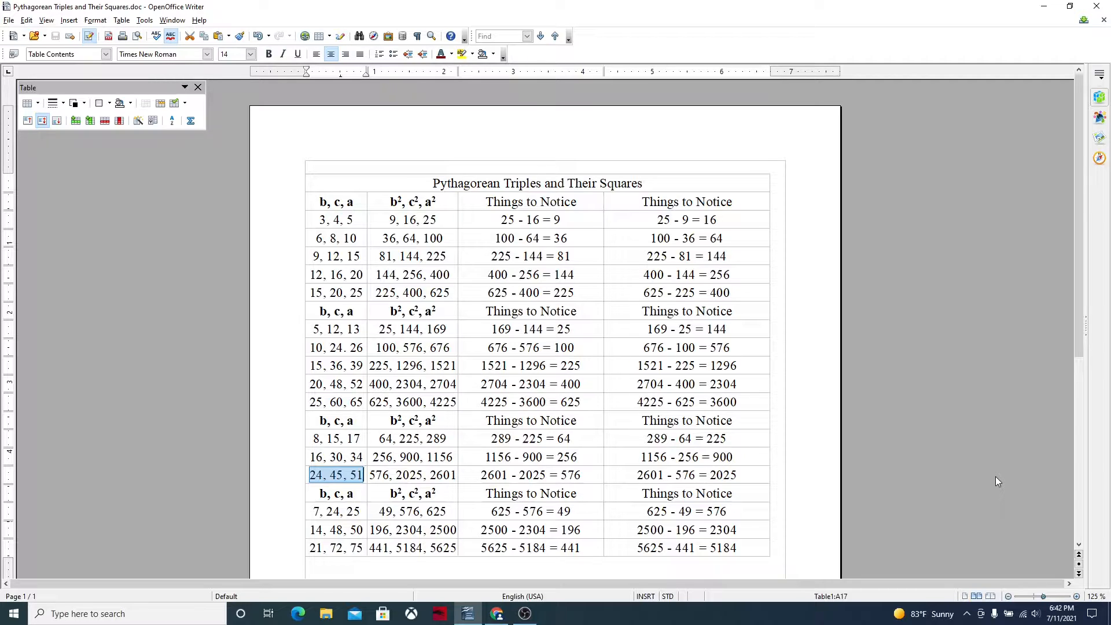
left_click(496, 614)
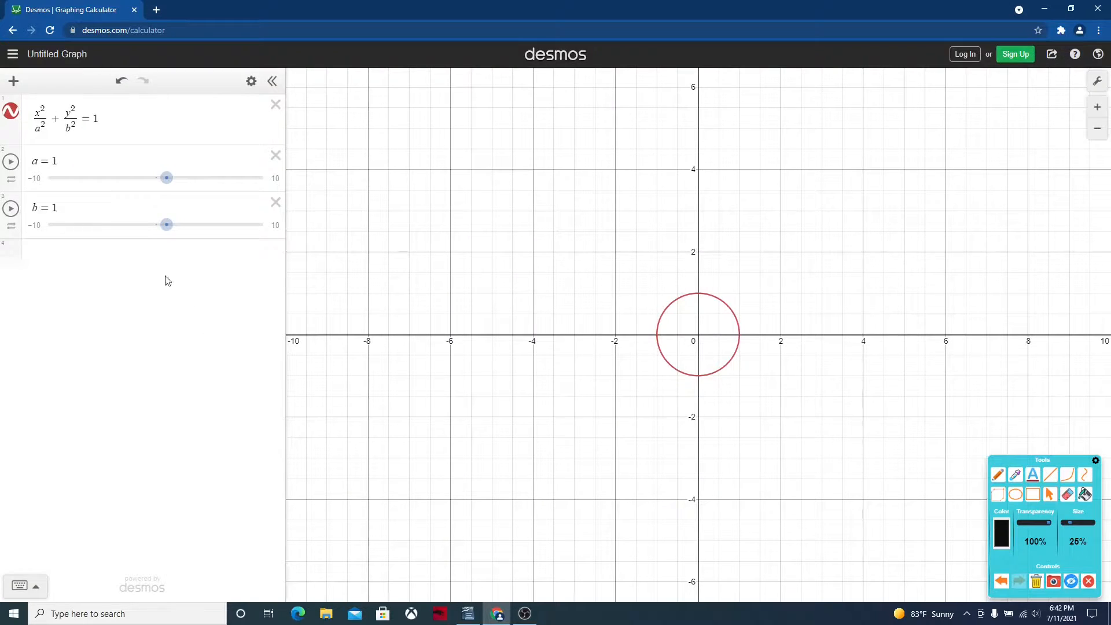
- Delete the a and b sliders and replace the equation's denominators a² and b² with 2601 and 576
left_click(275, 157)
left_click(275, 168)
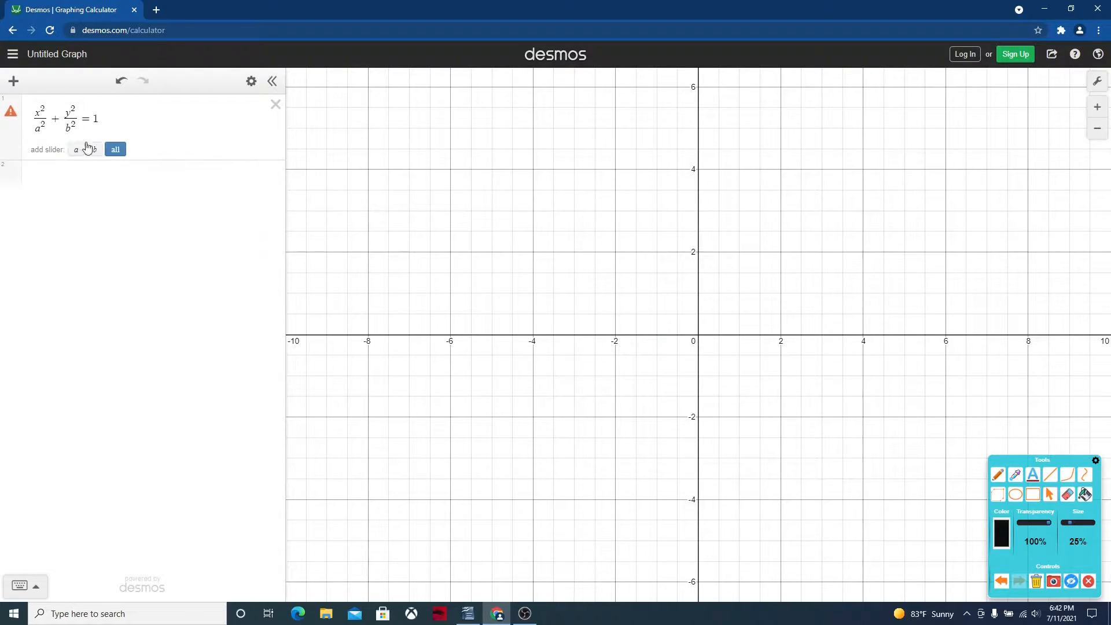
left_click(47, 129)
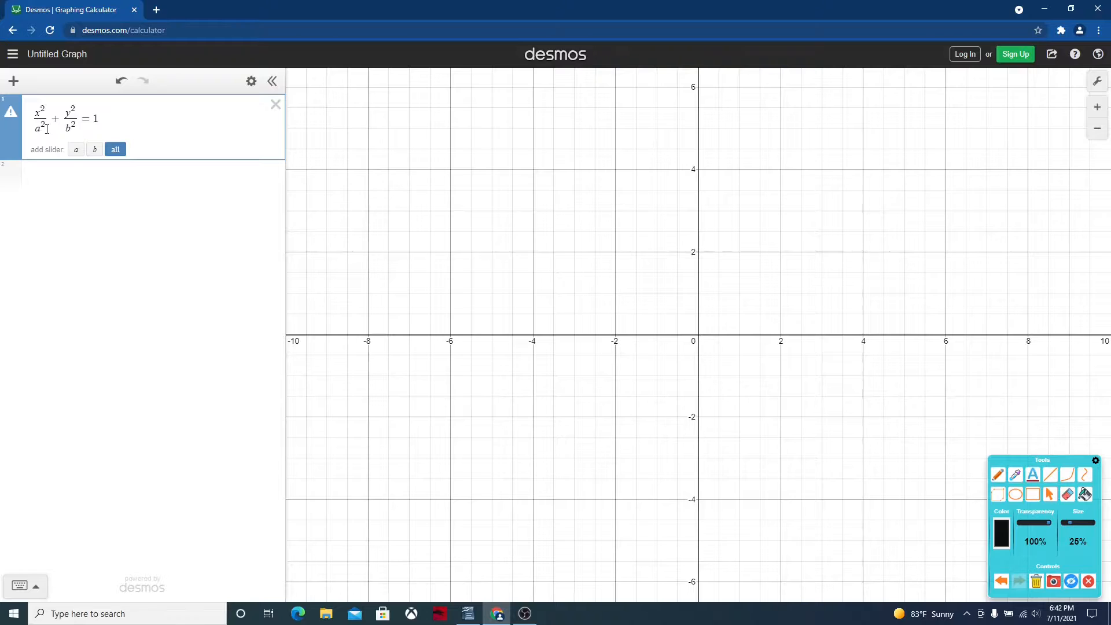
key("BackSpace")
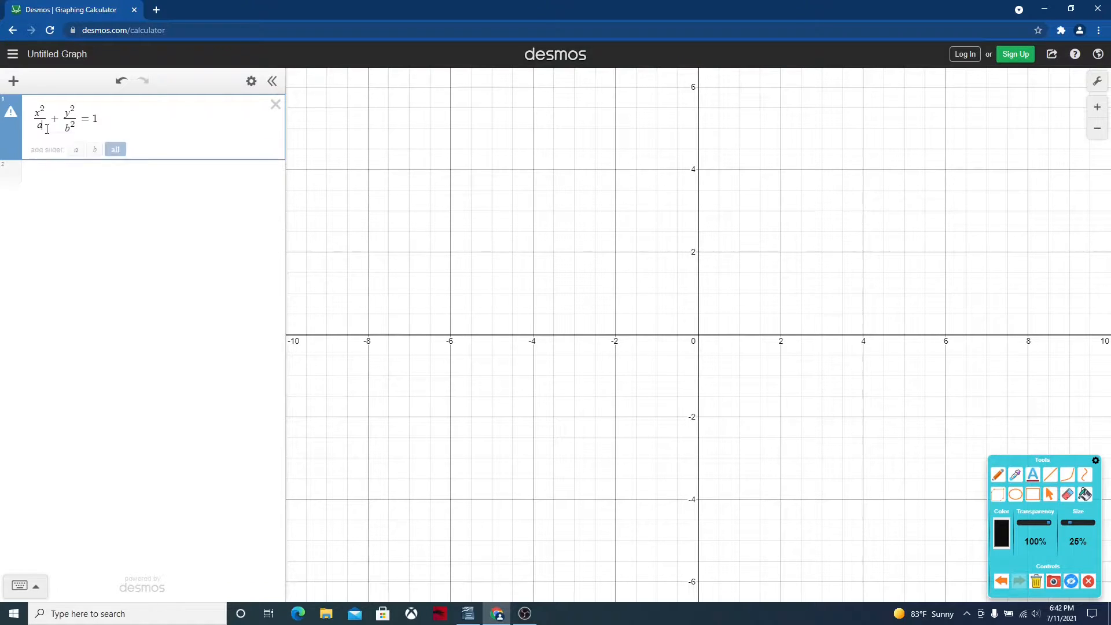
key("BackSpace")
type("2601")
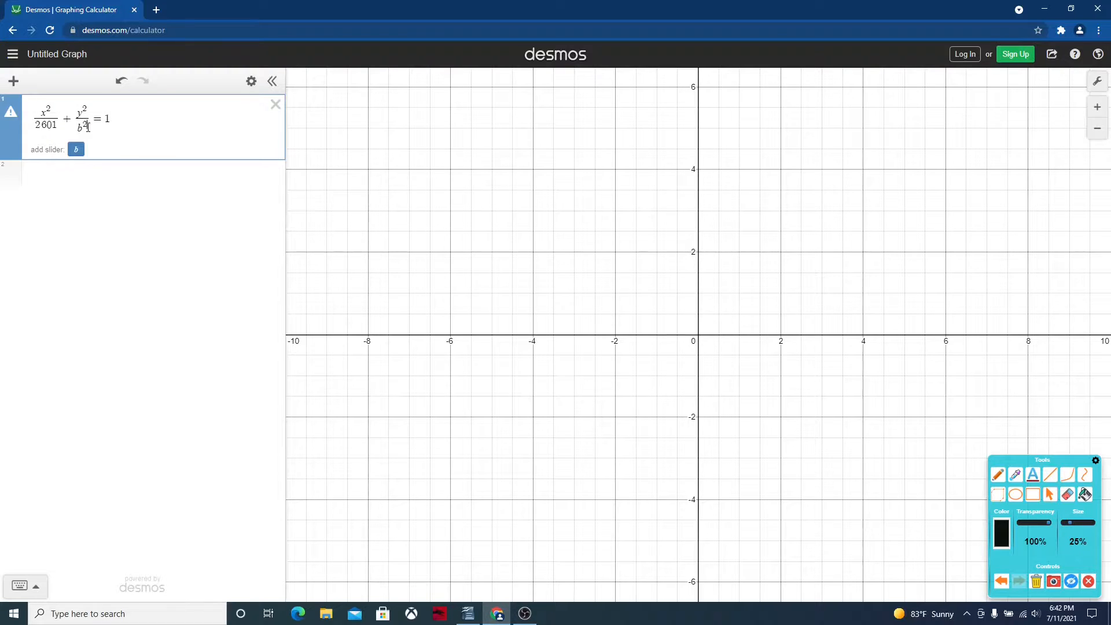
key("BackSpace")
key("BackSpace")
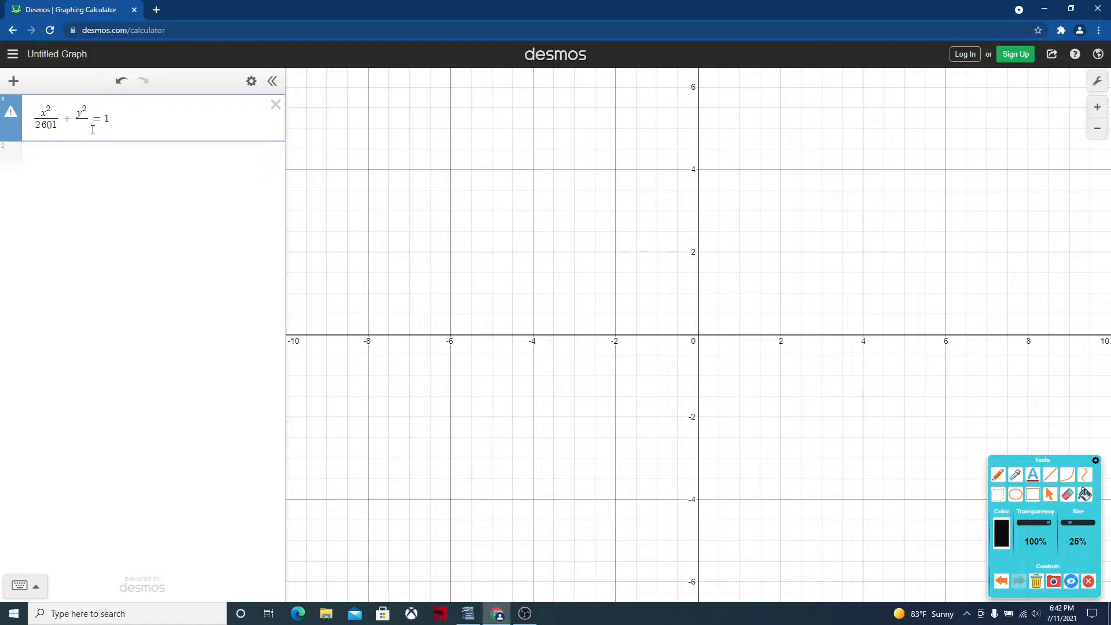
type("576")
- Show the coordinates of the points where the ellipse crosses the x-axis
left_click(1096, 131)
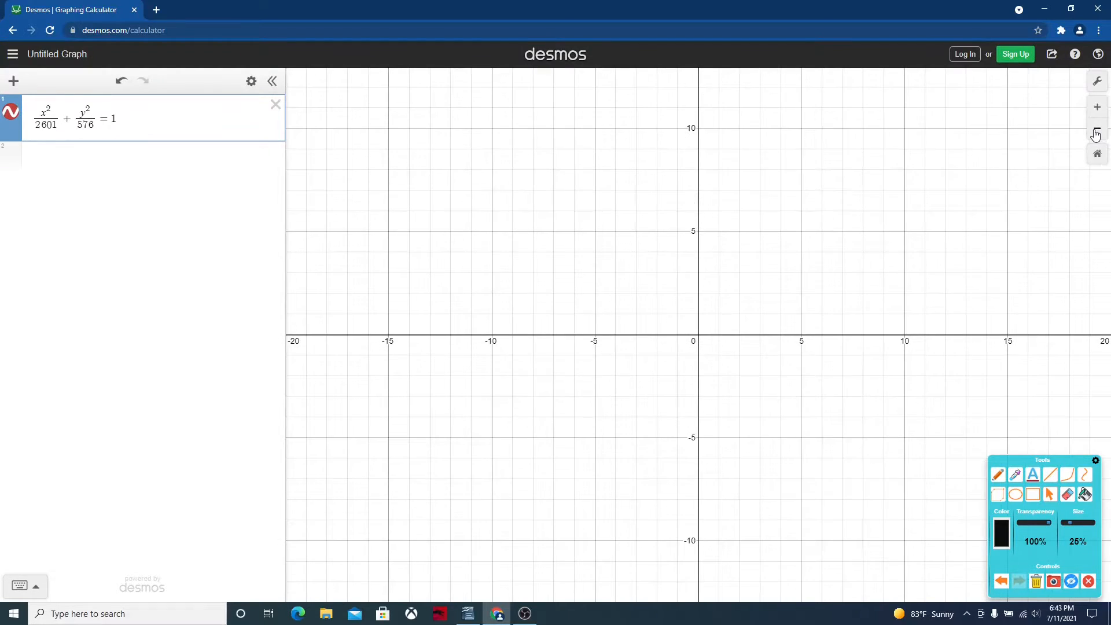
left_click(1096, 132)
left_click(1096, 132)
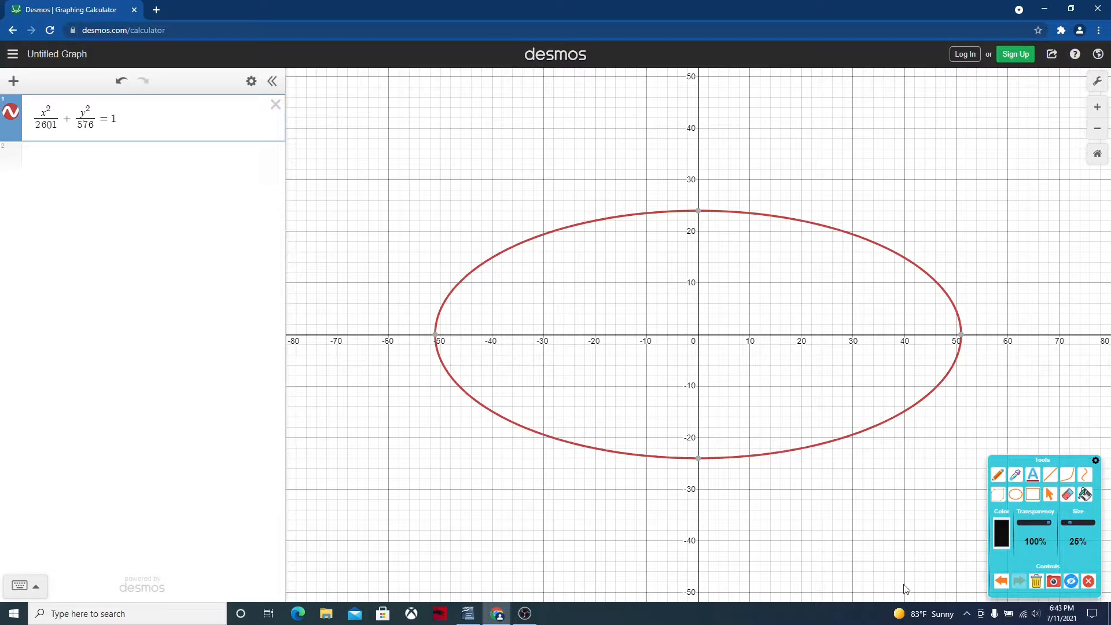
left_click(960, 335)
left_click(436, 335)
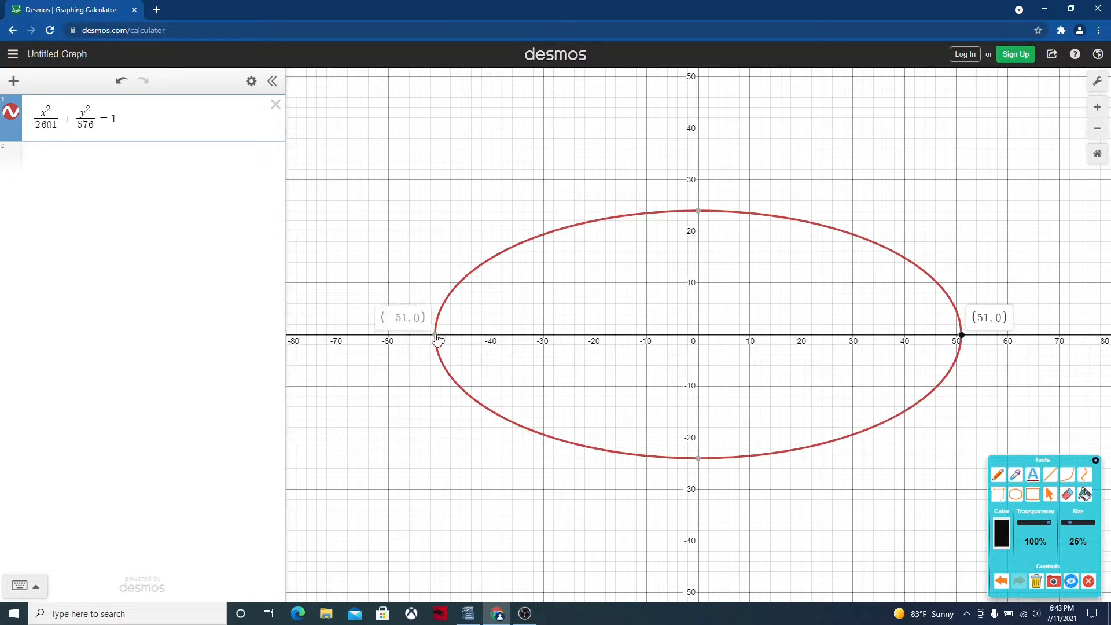
- Plot the ellipse's two vertices as separate points at (51, 0) and (−51, 0)
left_click(58, 169)
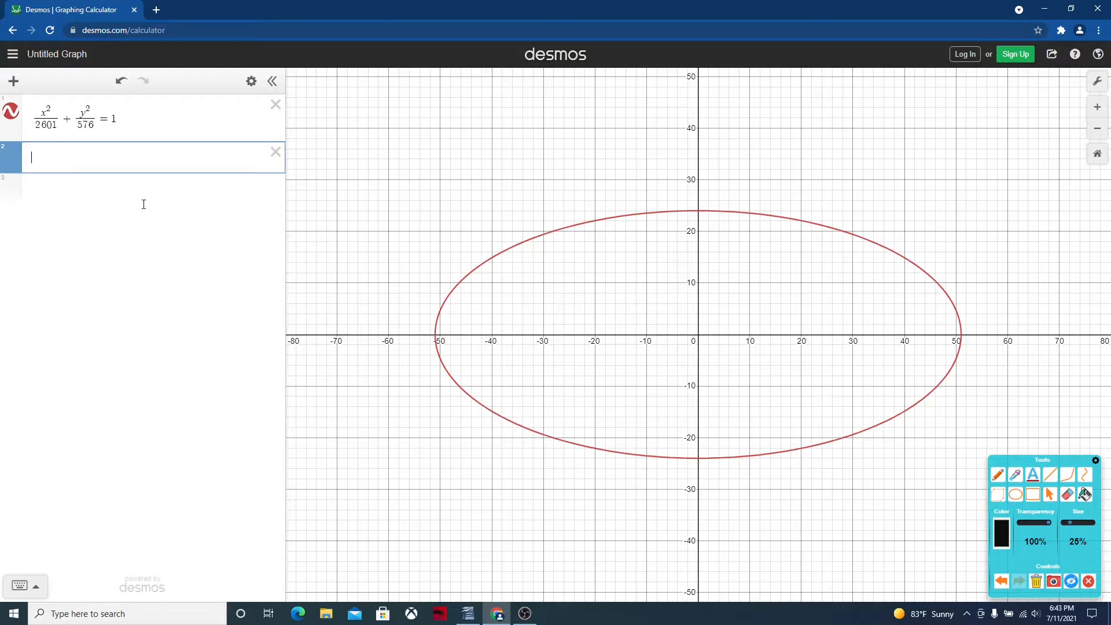
type("(5")
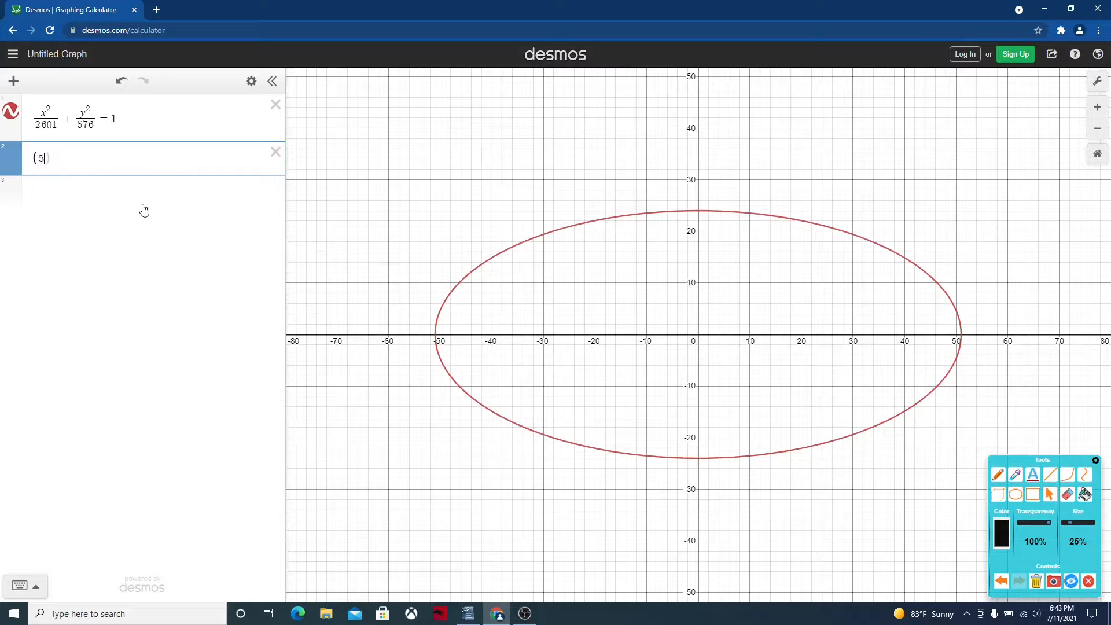
type("1, 0")
left_click(100, 209)
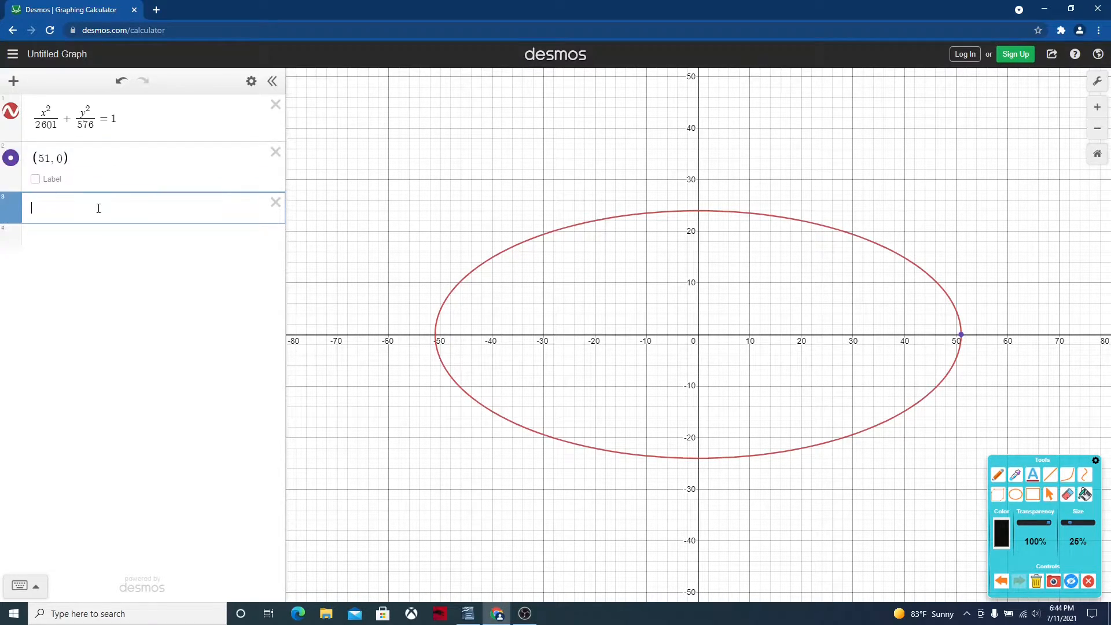
type("(-")
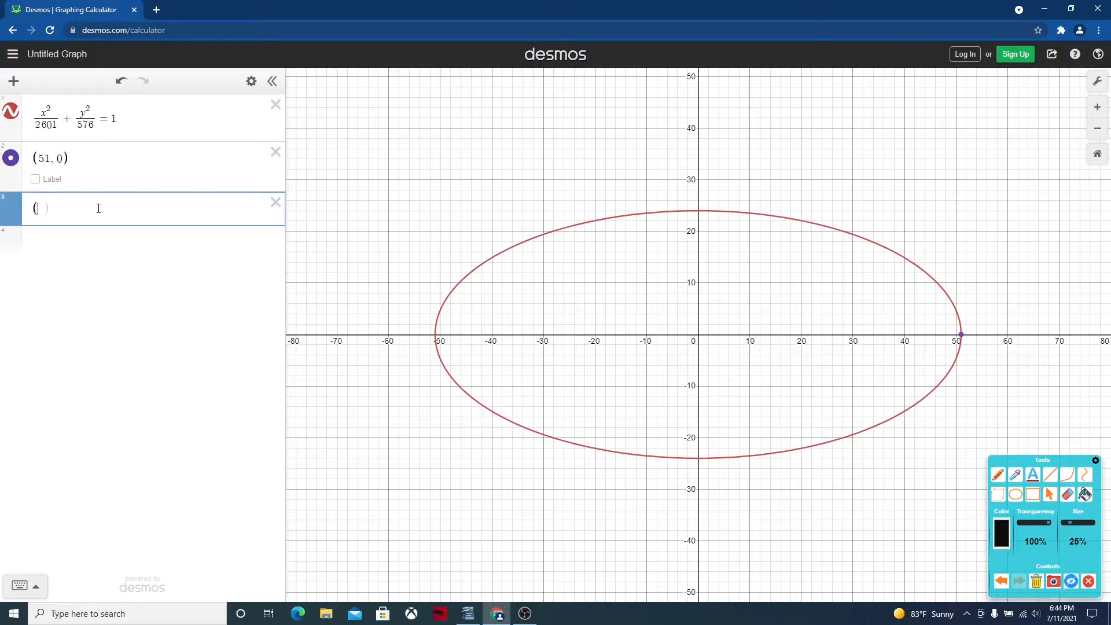
type(",0)")
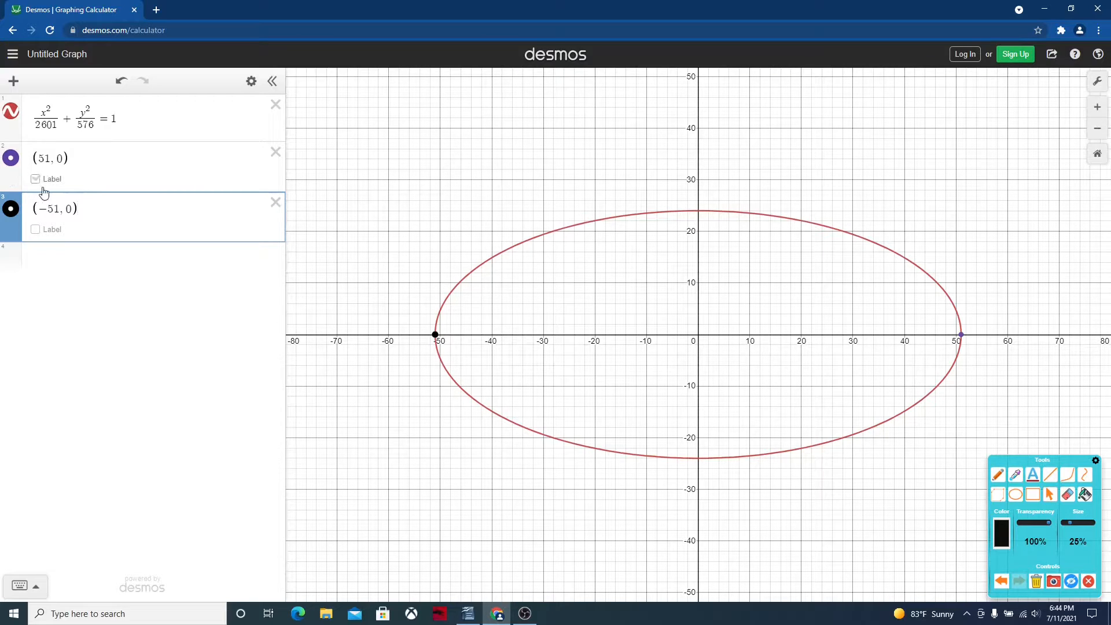
- Change the point (51, 0) to black with a point size of 15
left_click(11, 164)
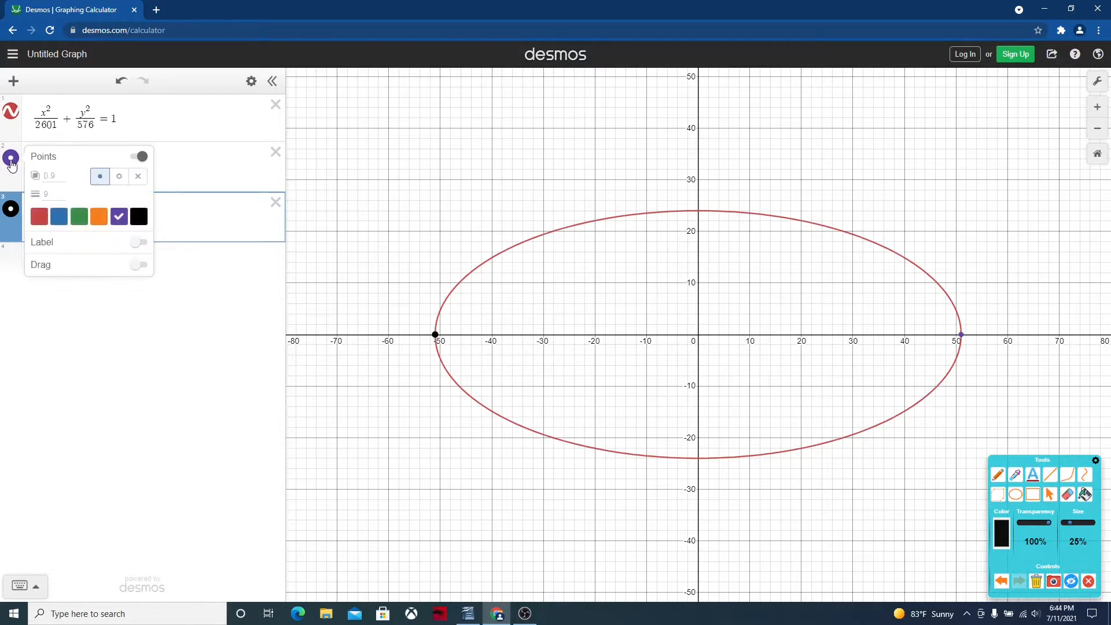
left_click(139, 217)
left_click(52, 193)
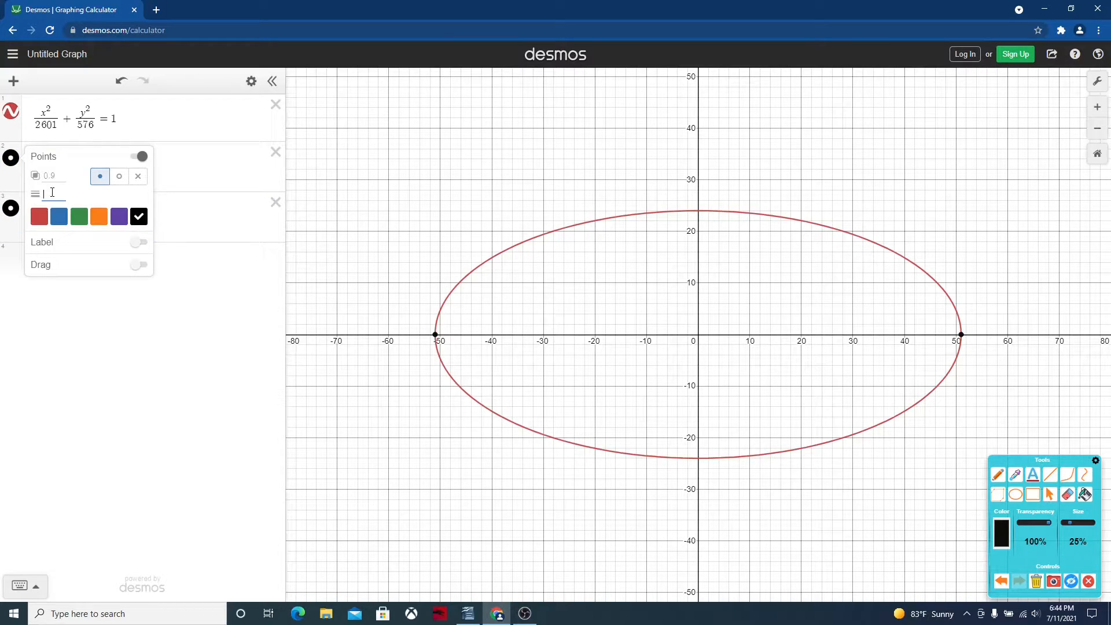
type("15")
left_click(109, 298)
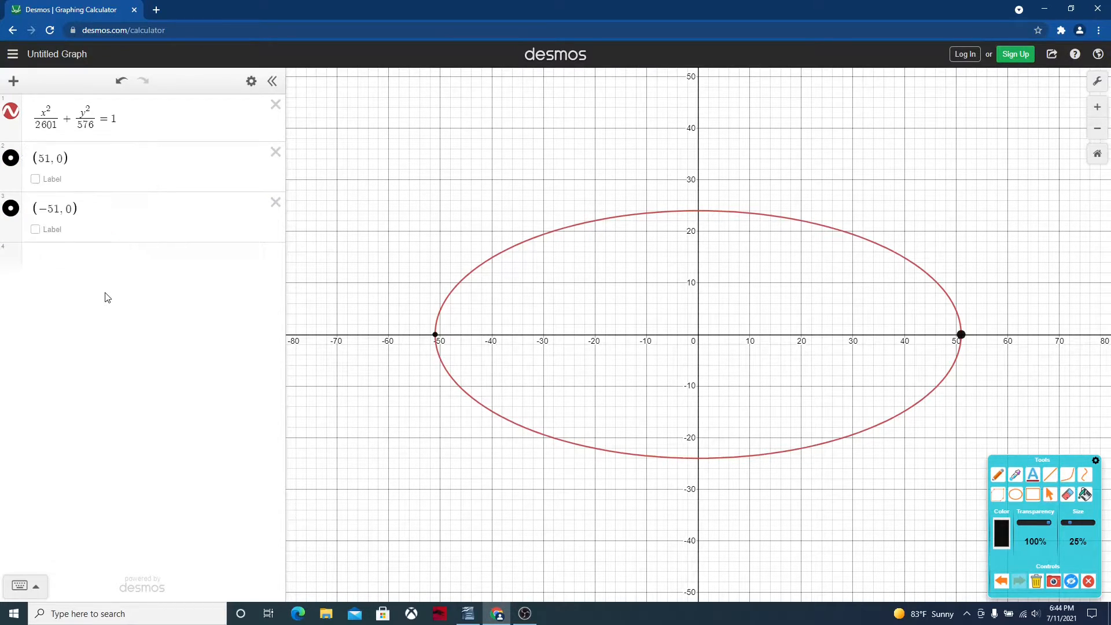
- Set the point size of (−51, 0) to 15
left_click(11, 208)
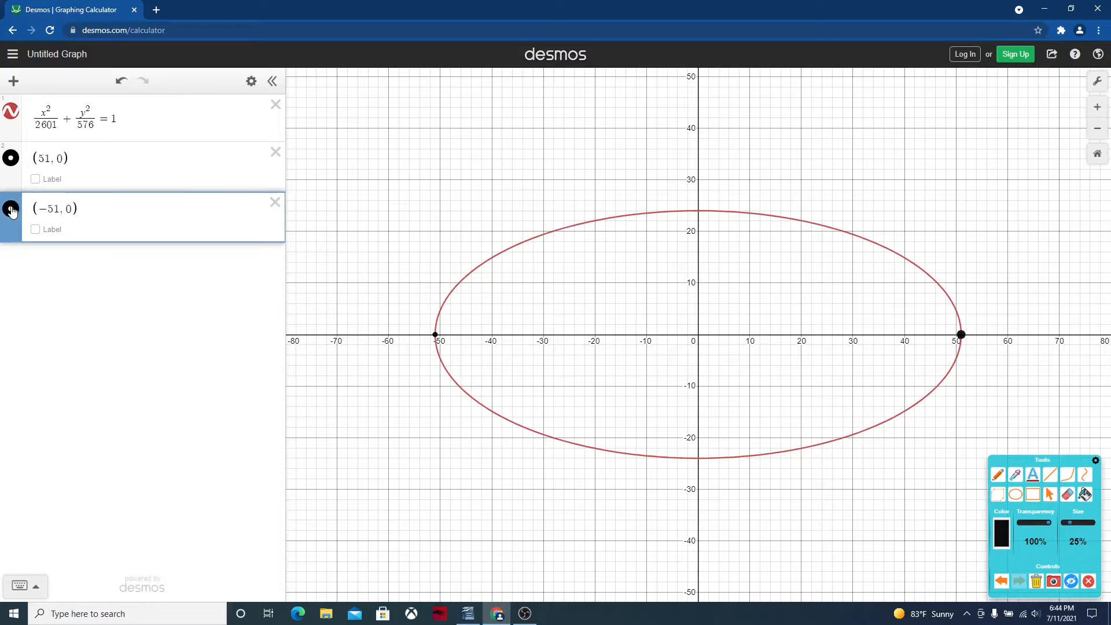
left_click(51, 229)
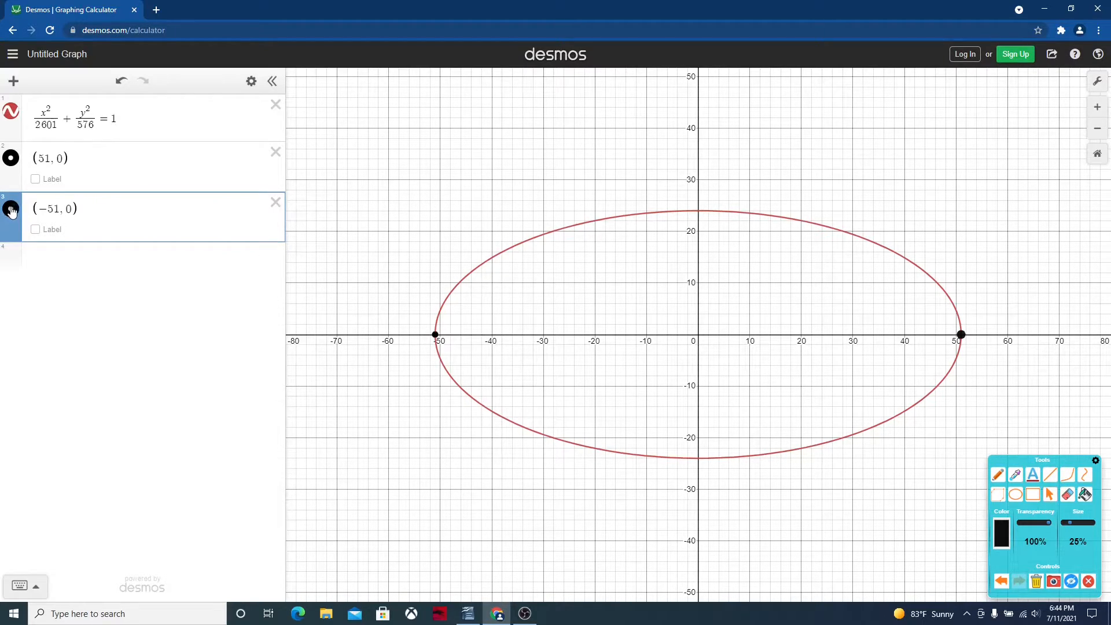
left_click_drag(11, 208, 9, 211)
left_click(11, 212)
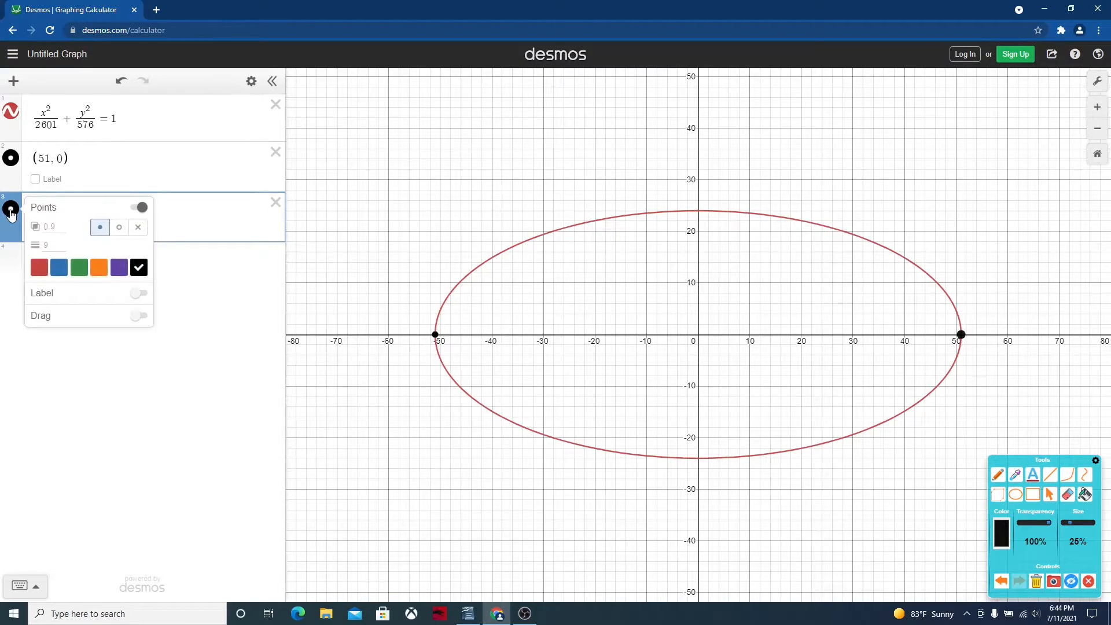
left_click(59, 243)
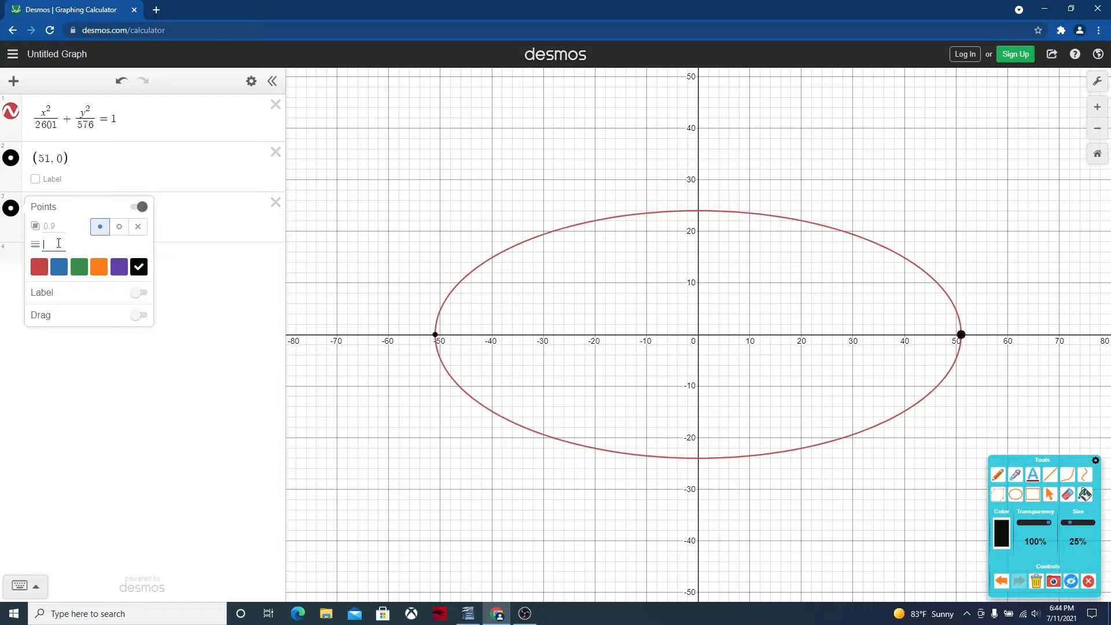
type("15")
left_click(162, 363)
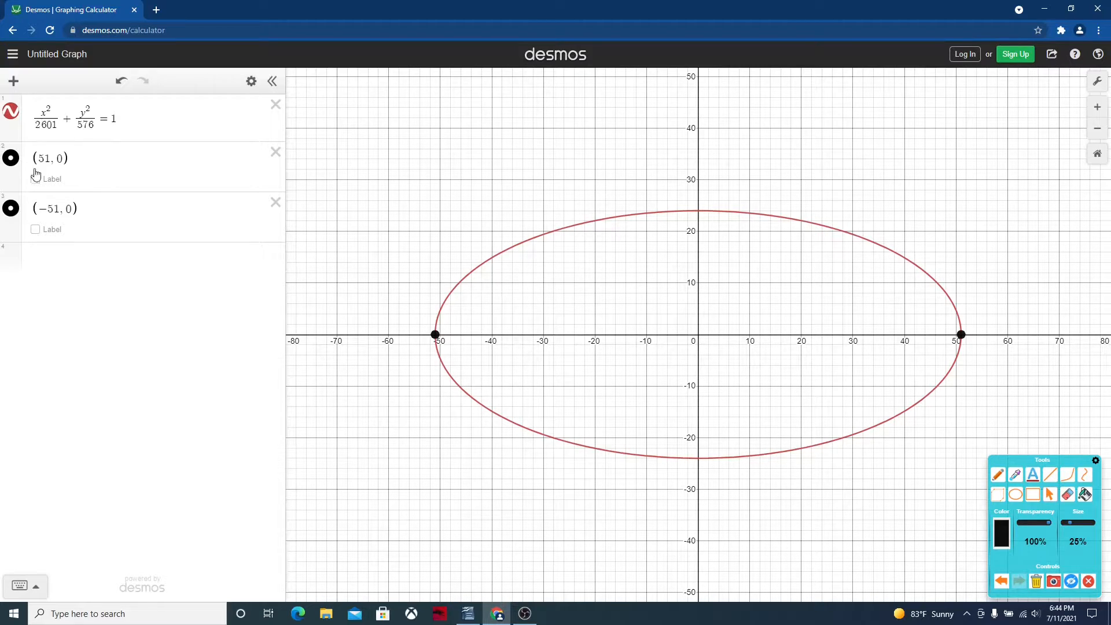
- Turn on labels for the two x-axis points and name them "Vertex (51, 0)" and "Vertex (-51, 0)"
left_click(35, 179)
left_click(36, 230)
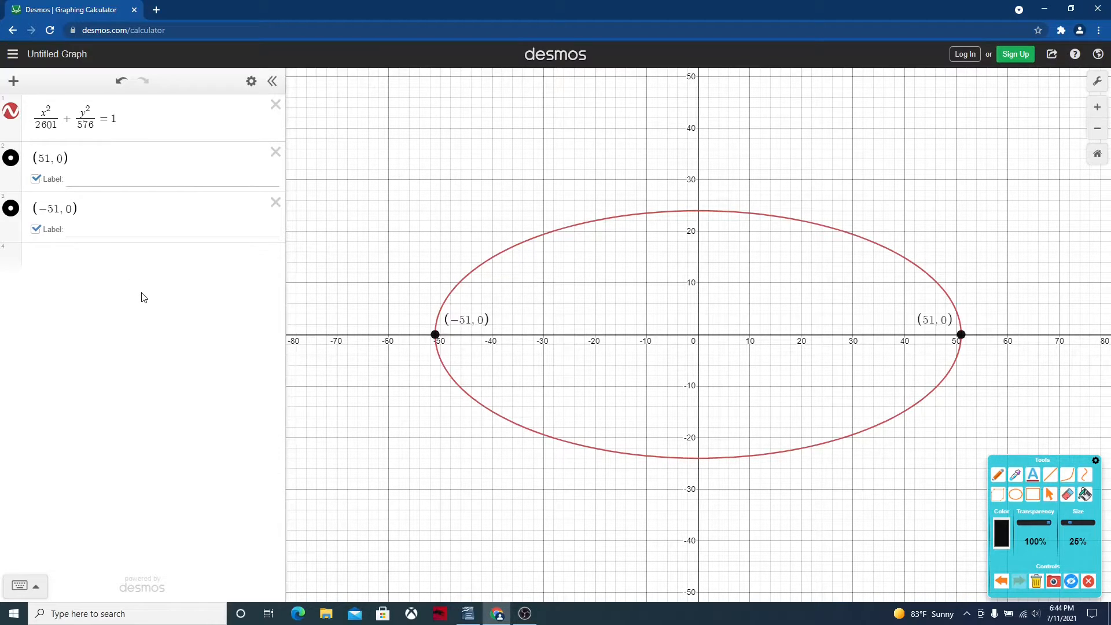
left_click(85, 176)
type("Vertex (51, 0)")
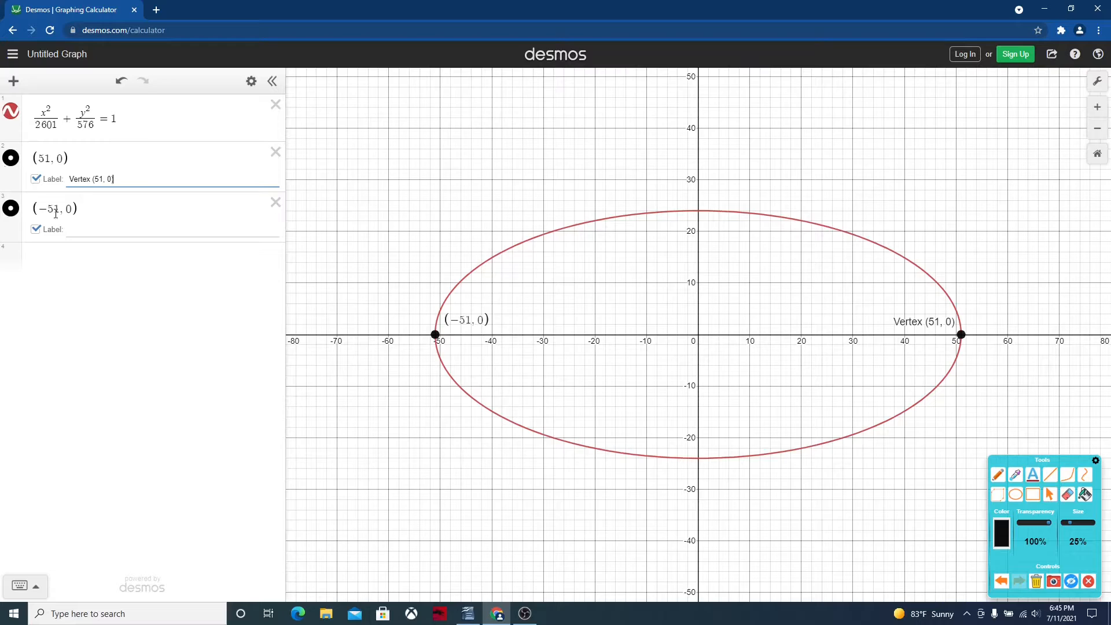
left_click(76, 229)
type("Vertex")
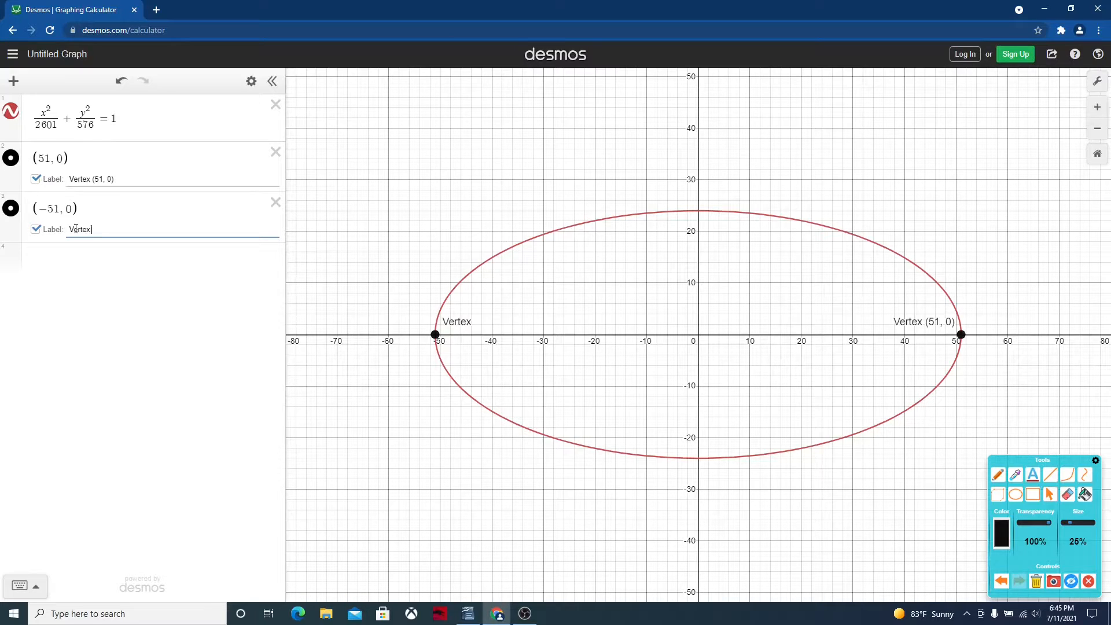
type(" (-51, 0")
- Add the expression polygon((51, 0), (−51, 0)) to join the two vertices with a segment
left_click(52, 273)
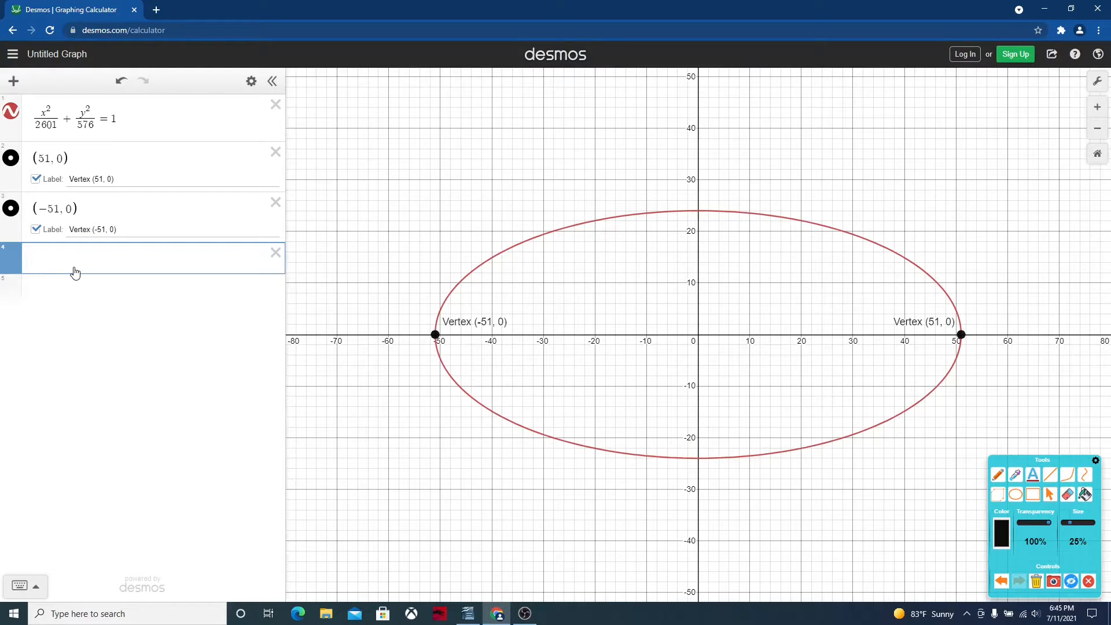
type("poly")
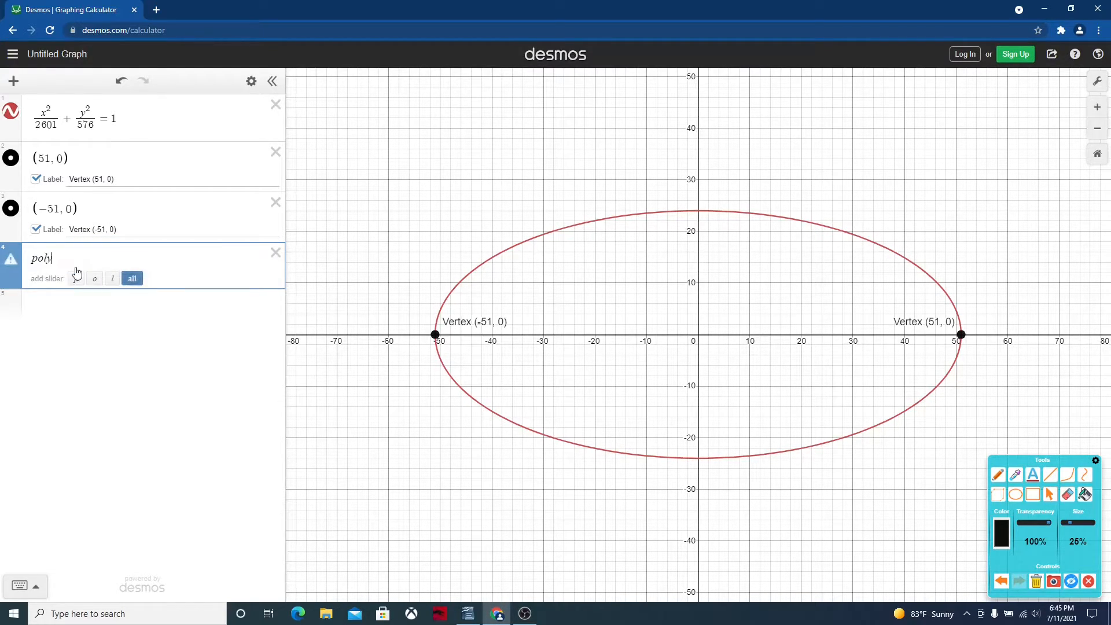
type("g")
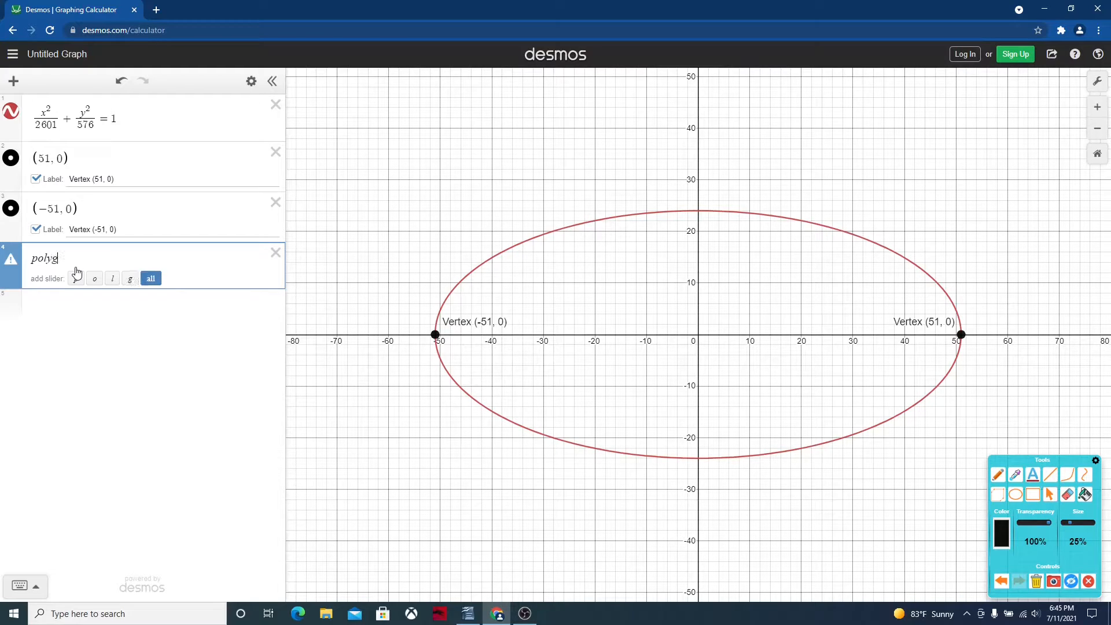
type("on")
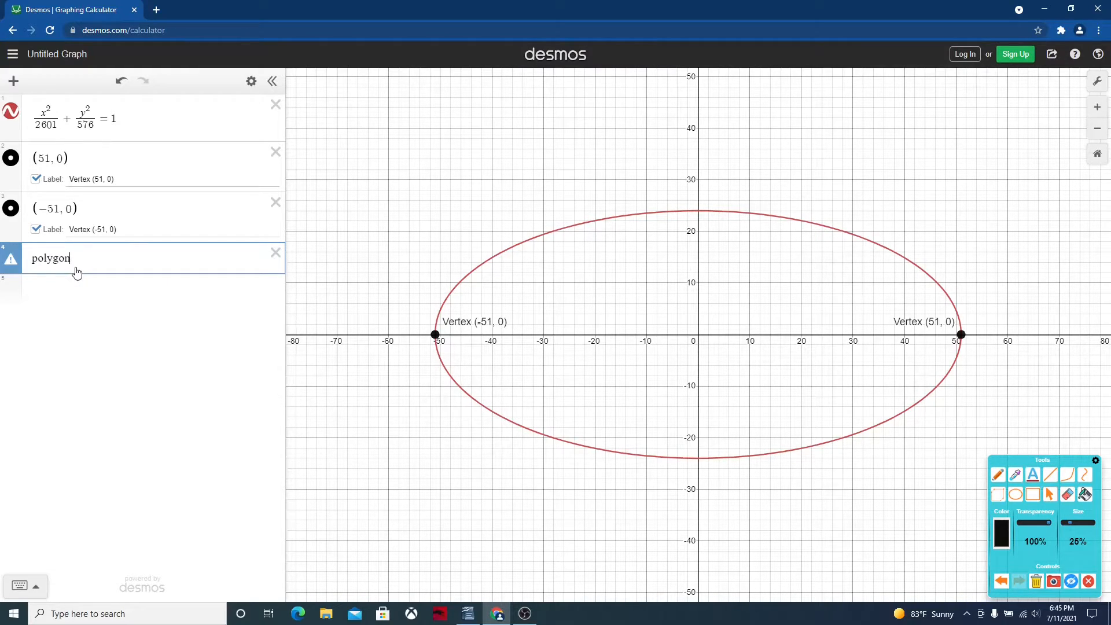
type("(")
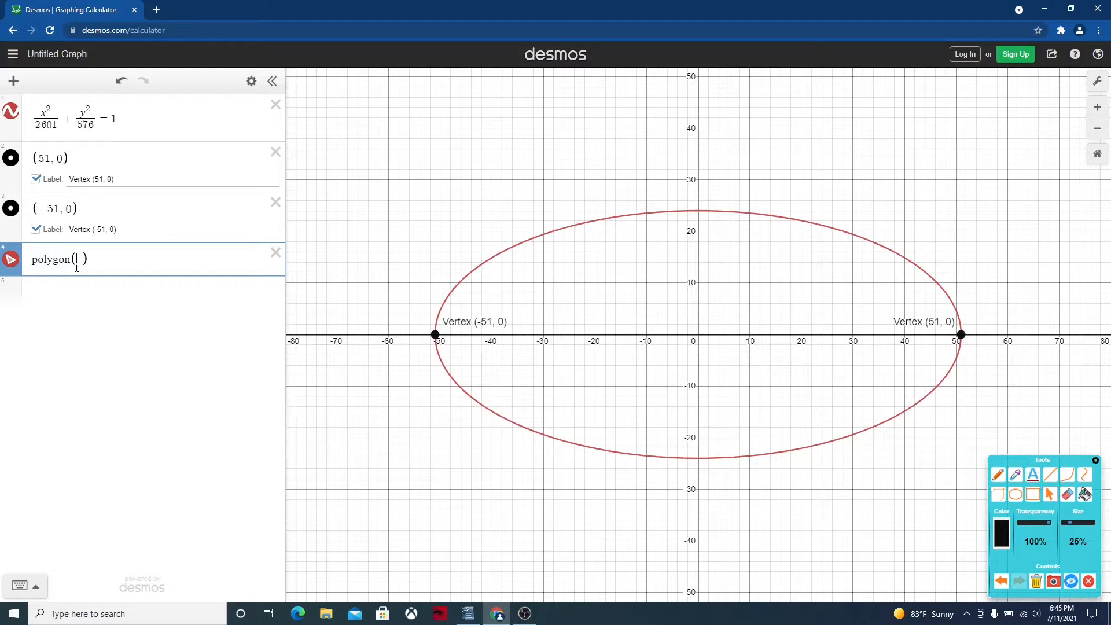
type("(")
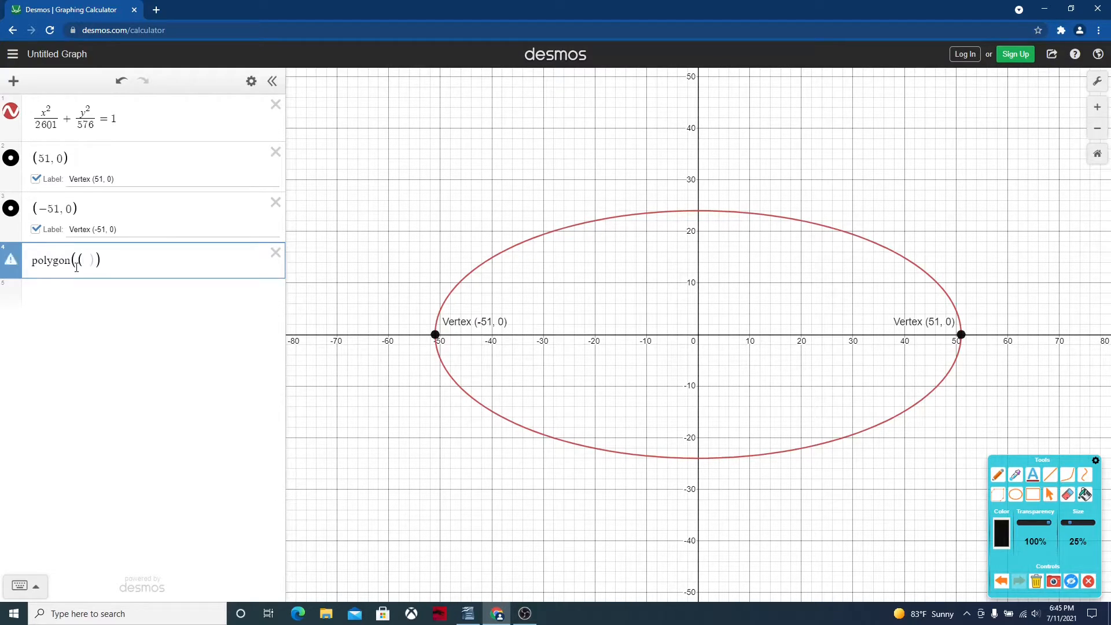
type("51,0),(-51,0)")
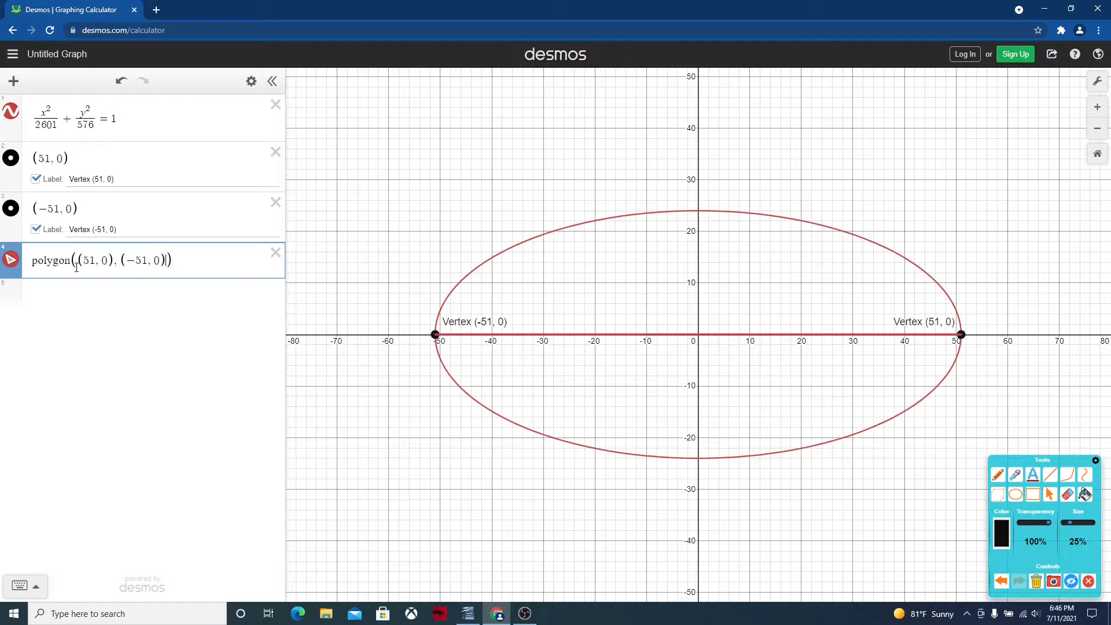
- Change the segment between the vertices to black with a line thickness of 6
left_click(12, 262)
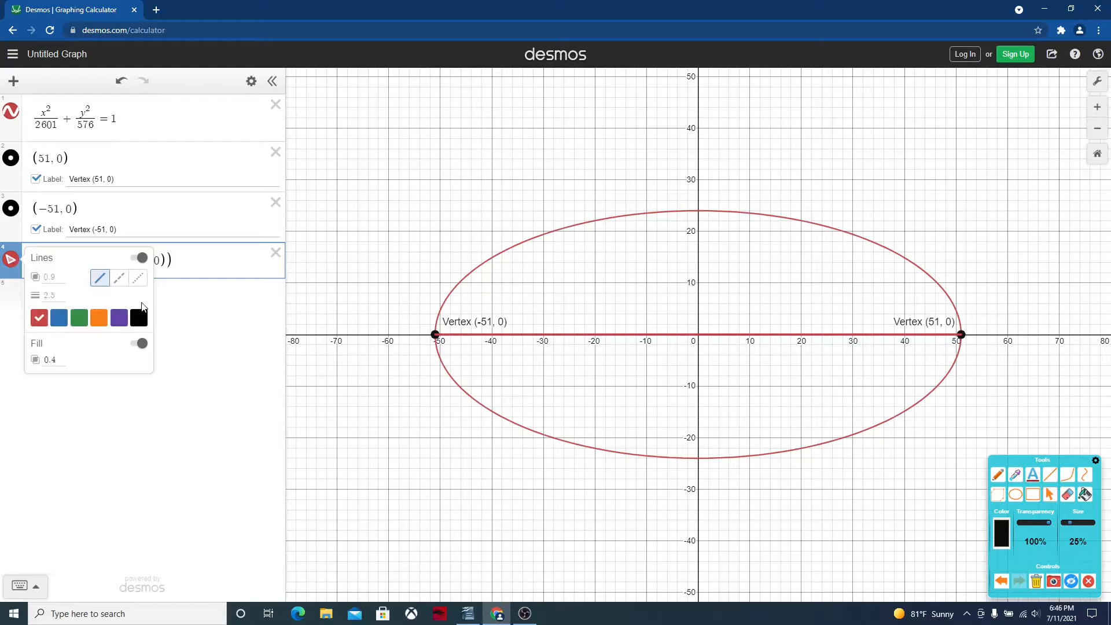
left_click(139, 319)
double_click(55, 295)
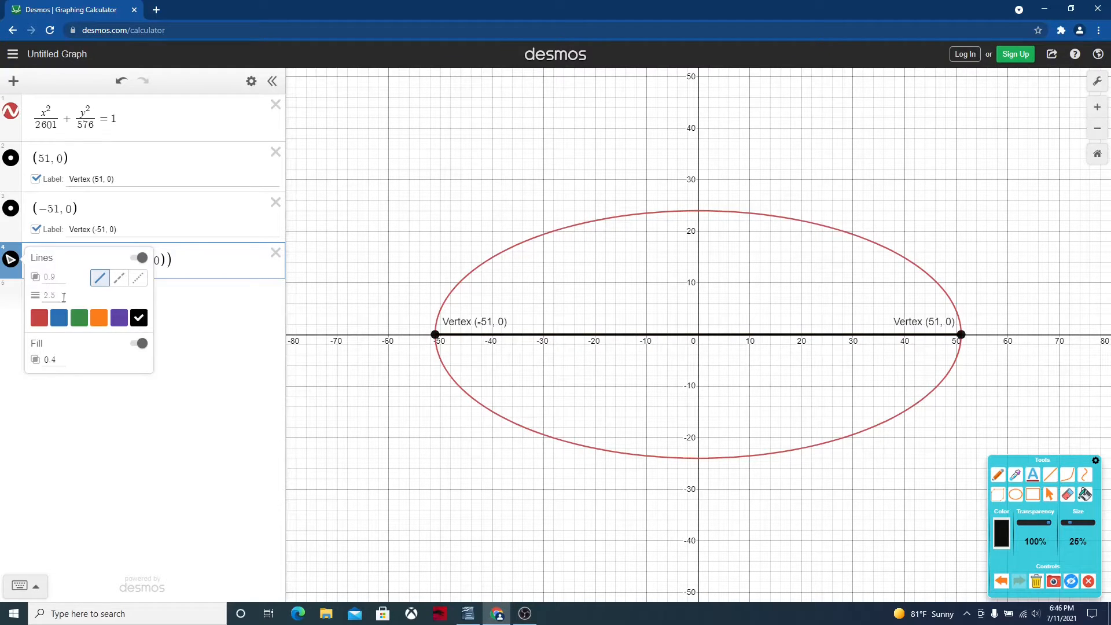
key("BackSpace")
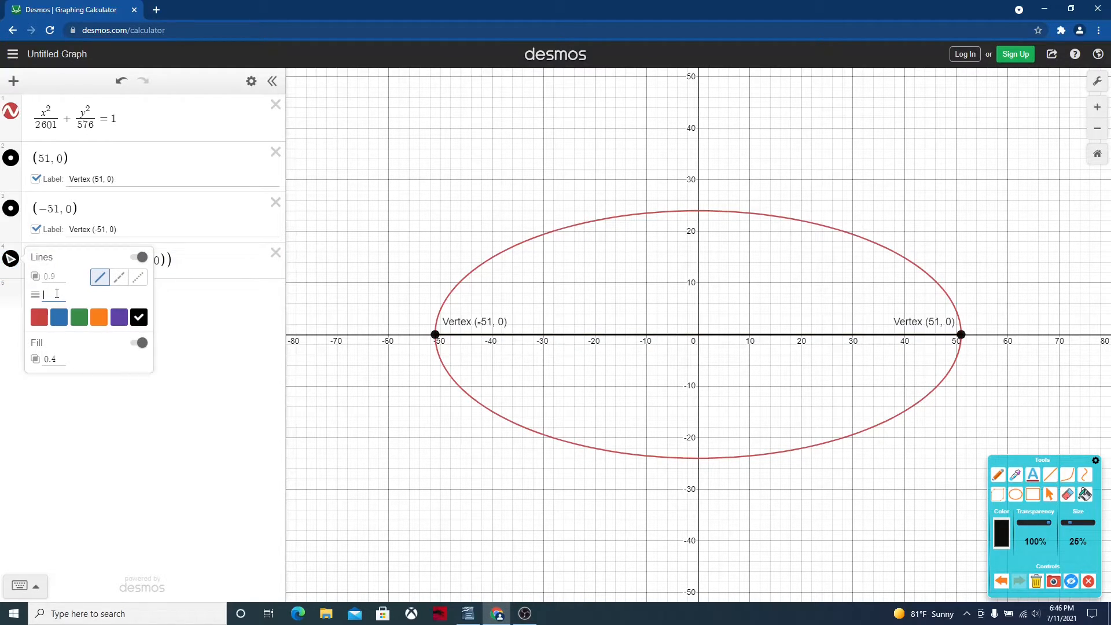
type("6")
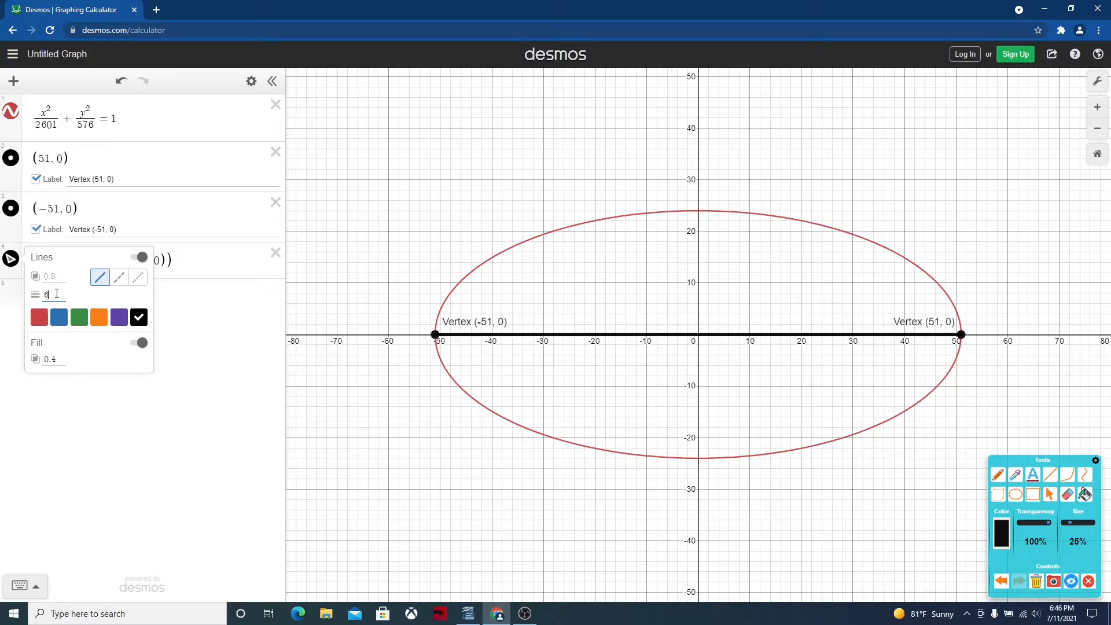
left_click(121, 407)
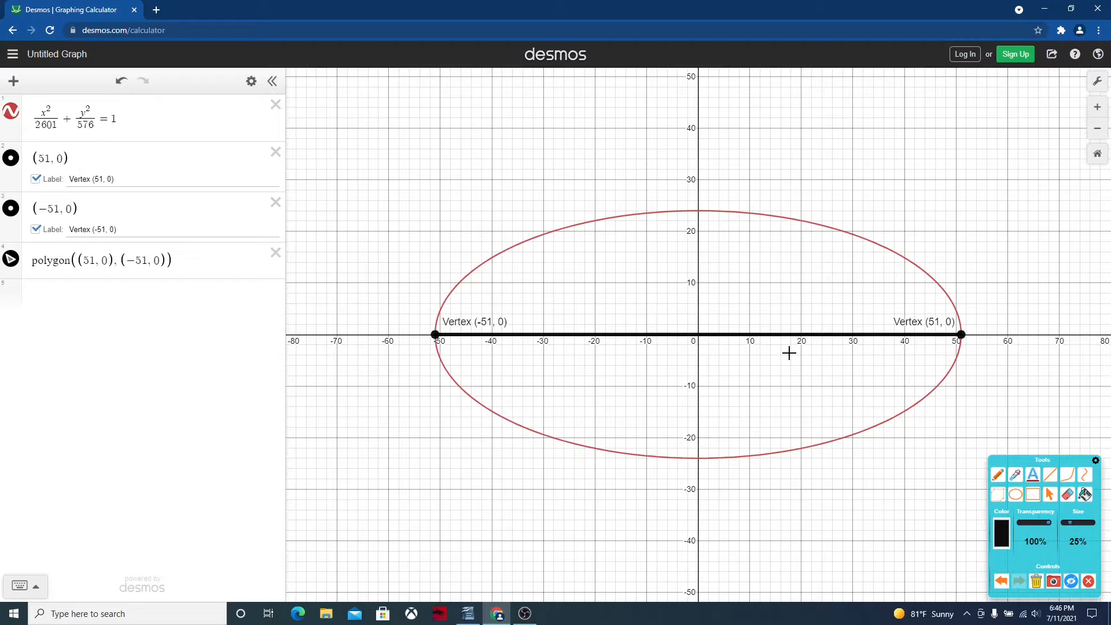
- Draw a black arrow pointing down to the segment between the vertices and caption it "Major Axis" at 65% text size
mouse_move(779, 322)
left_mouse_down()
mouse_move(809, 286)
mouse_move(852, 172)
left_mouse_up()
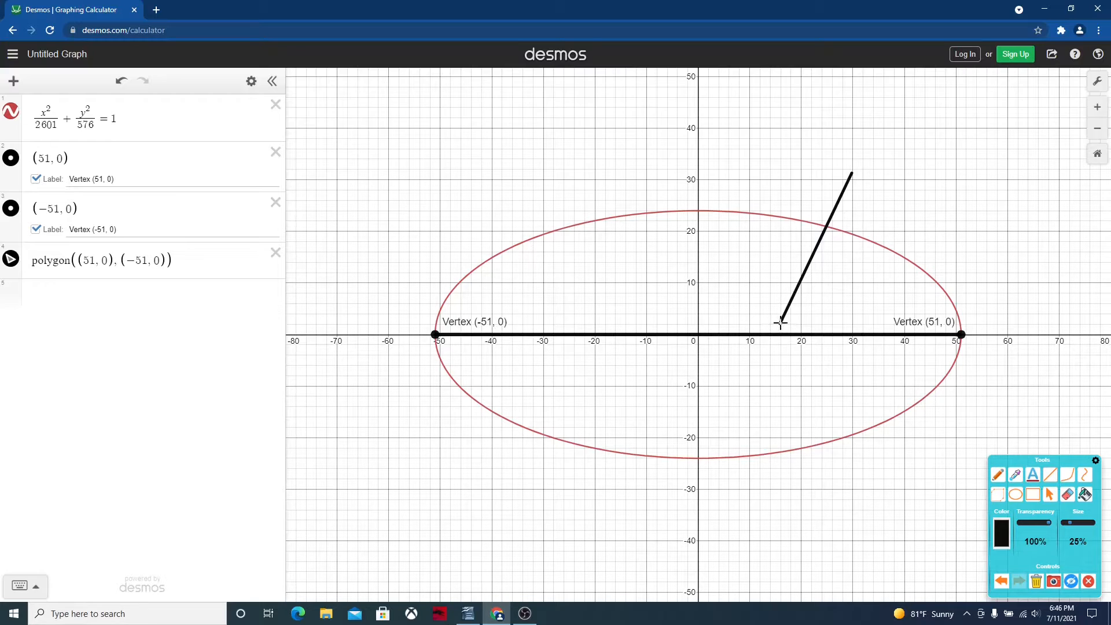
left_click_drag(777, 316, 776, 314)
left_click_drag(780, 322, 790, 319)
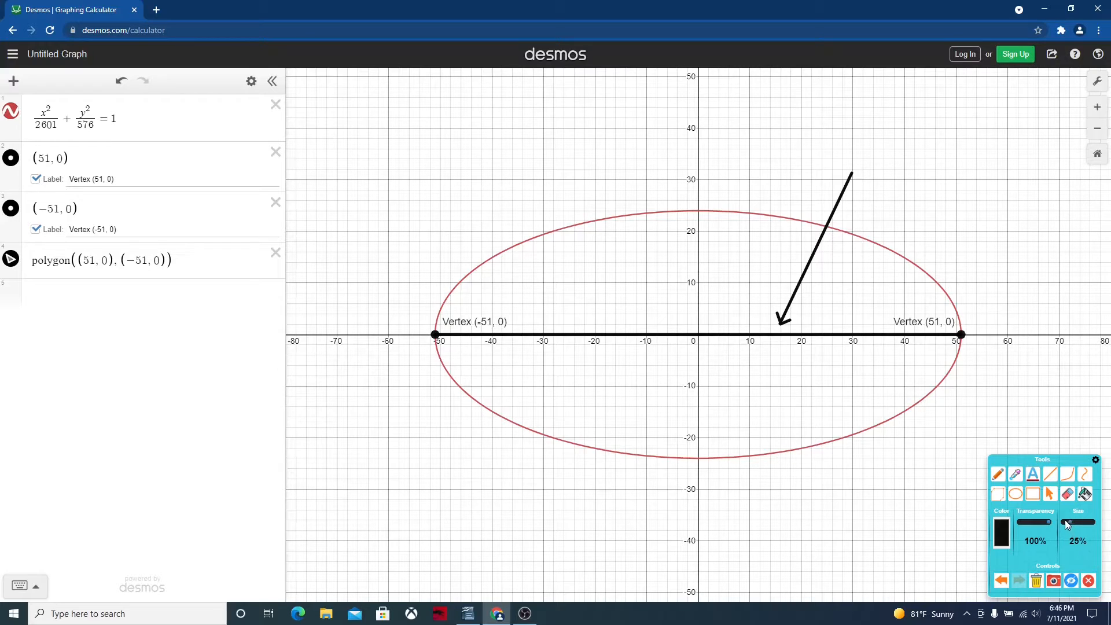
left_click_drag(1068, 522, 1084, 523)
left_click_drag(803, 136, 804, 161)
type("Major Axis")
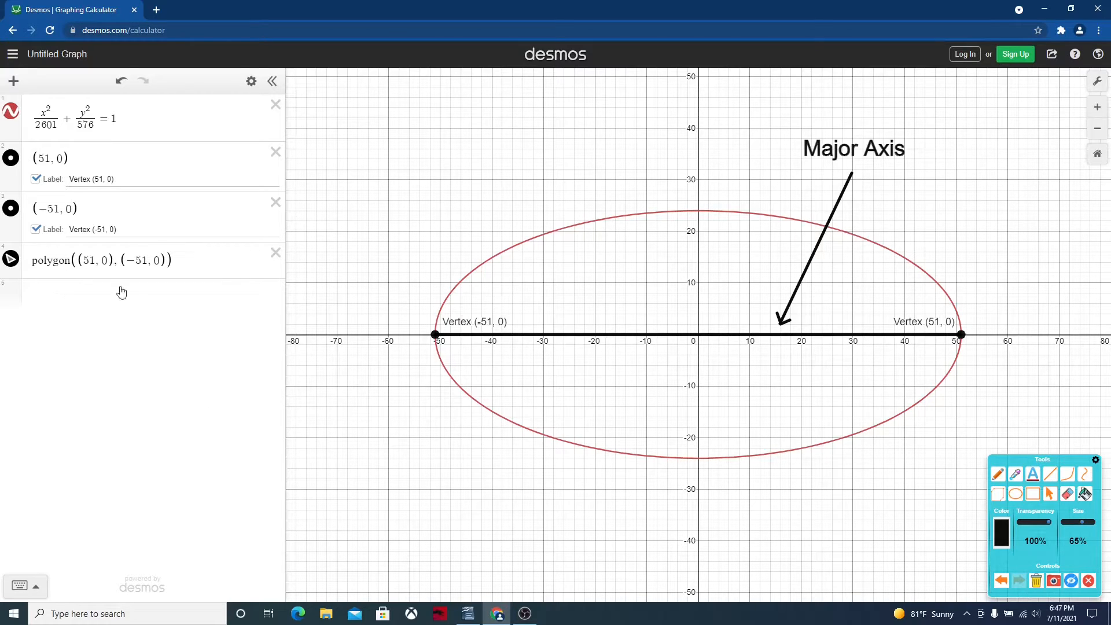
- Plot points at (0, 24) and (0, −24), where the ellipse crosses the y-axis, and turn on their labels
left_click(700, 212)
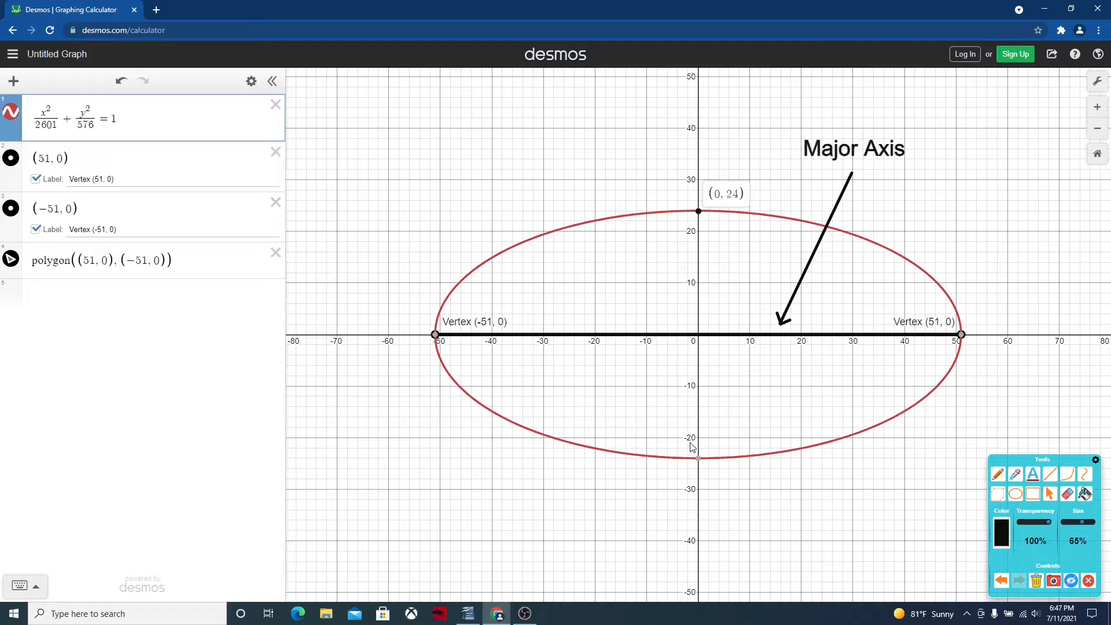
left_click(698, 459)
left_click(59, 296)
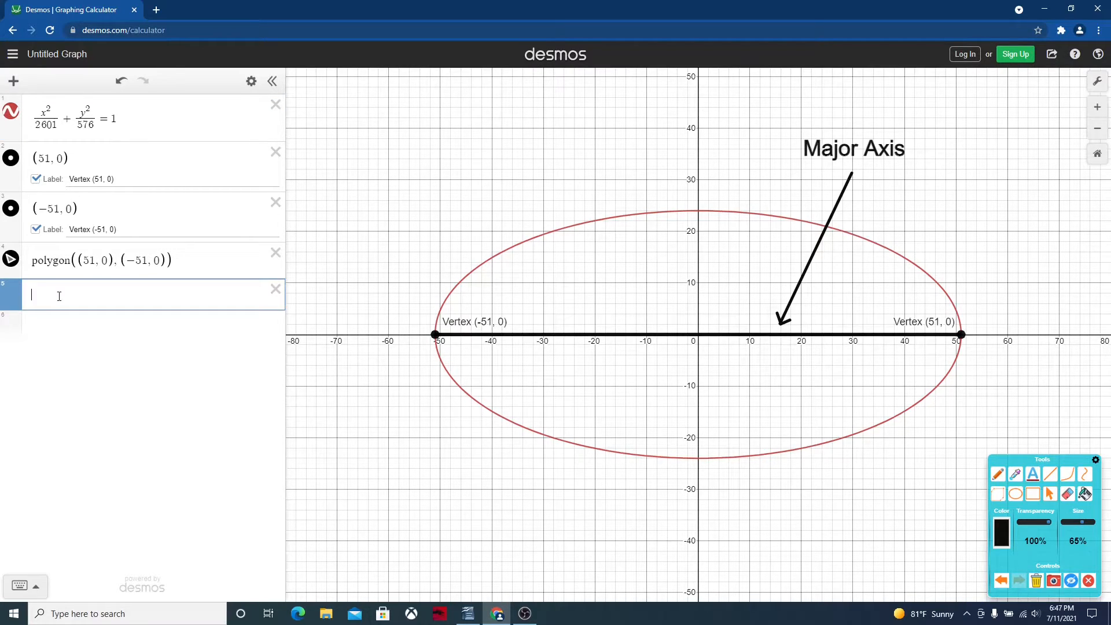
type("(0, 2")
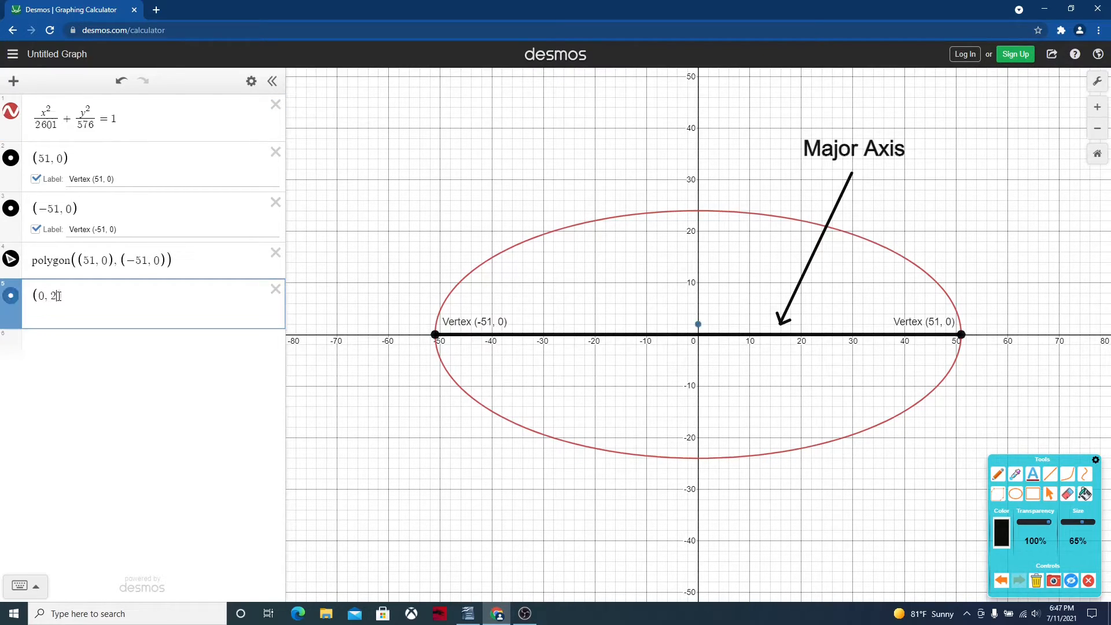
type("4)")
left_click(44, 346)
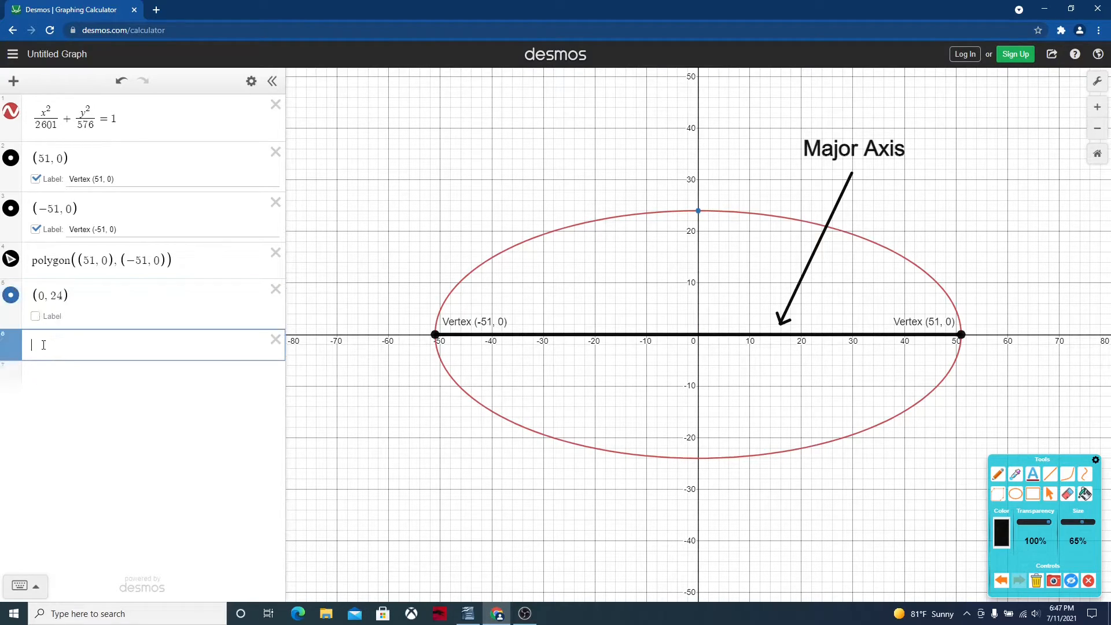
type("0,-")
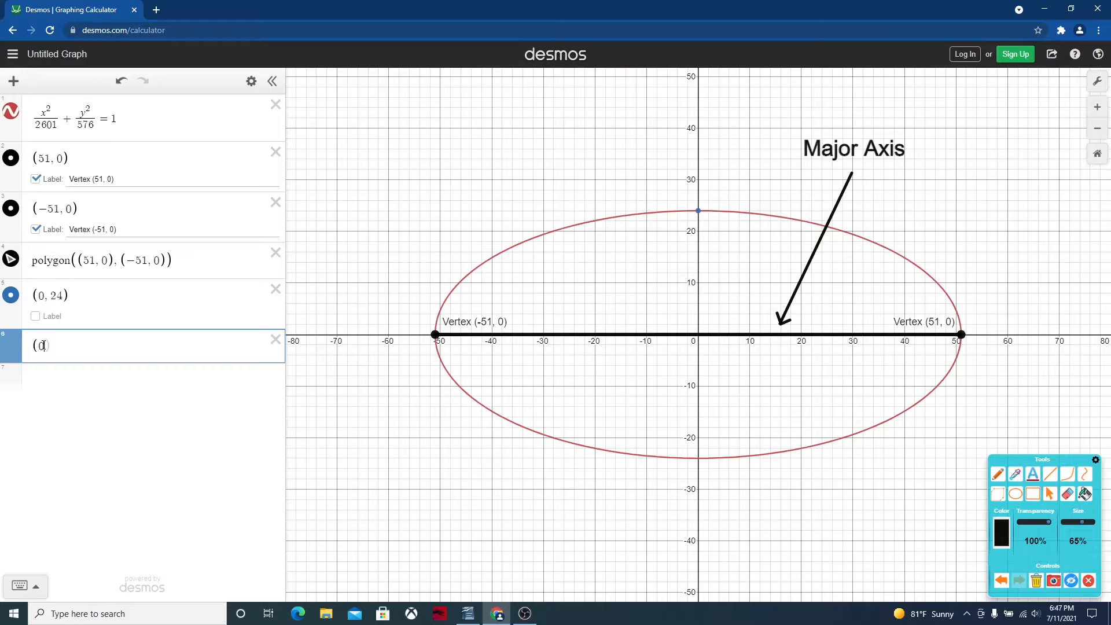
type("24")
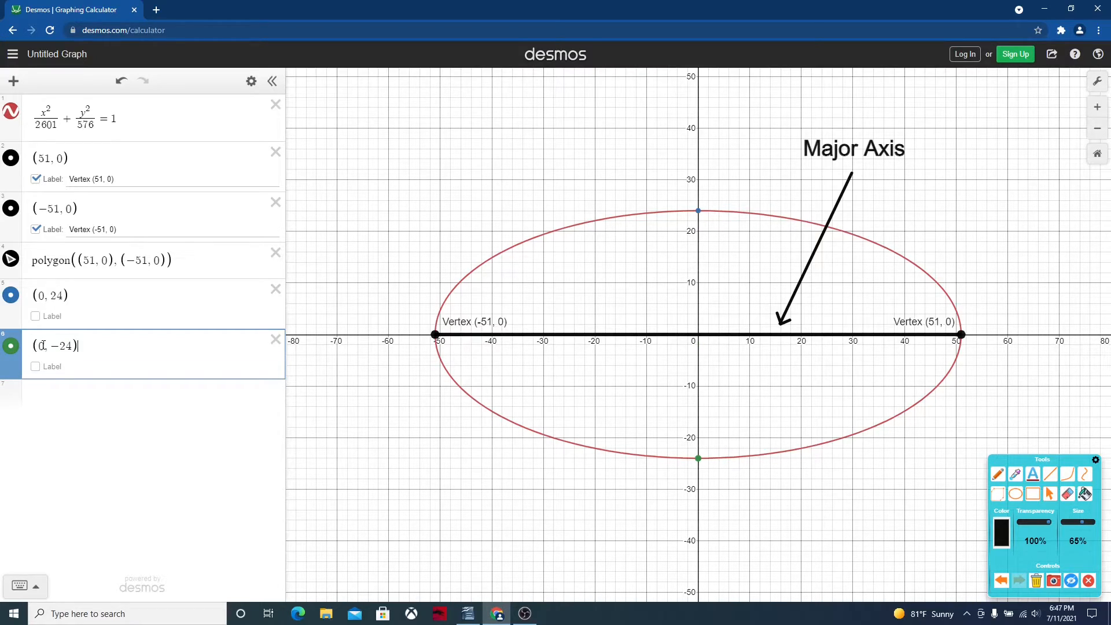
left_click(35, 316)
left_click(36, 367)
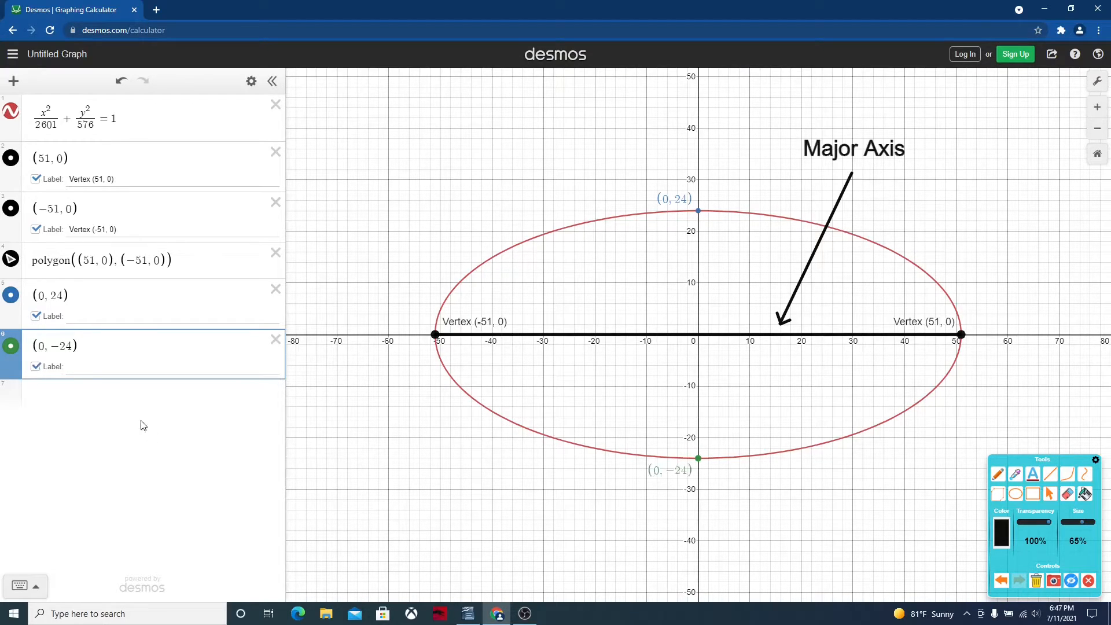
- Change the point (0, −24) to red with a point size of 15
left_click(12, 348)
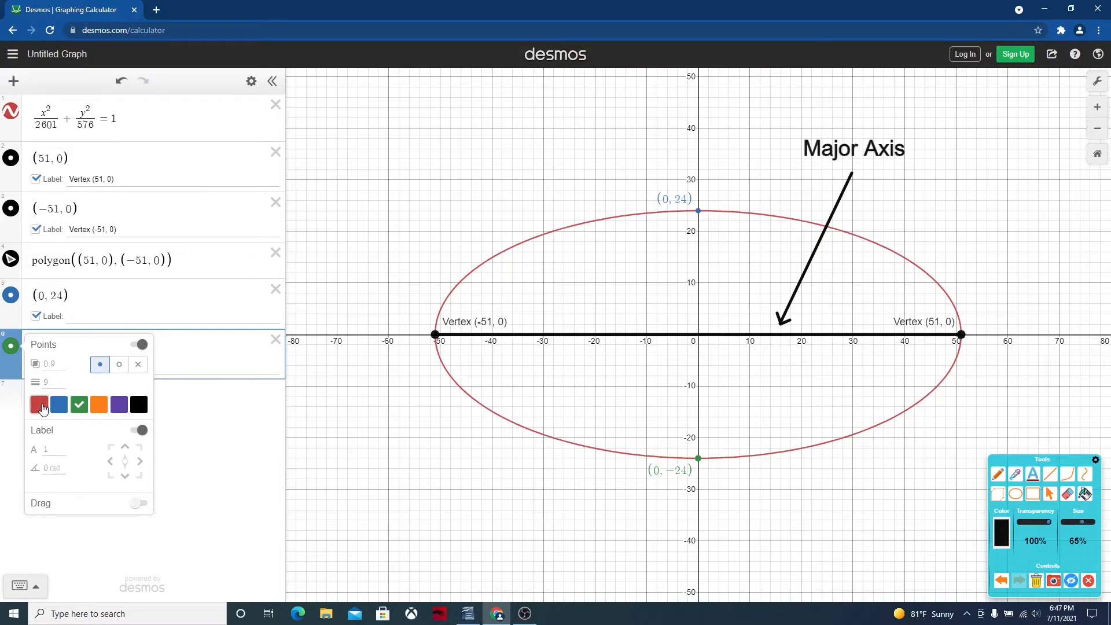
left_click(40, 405)
left_click(50, 382)
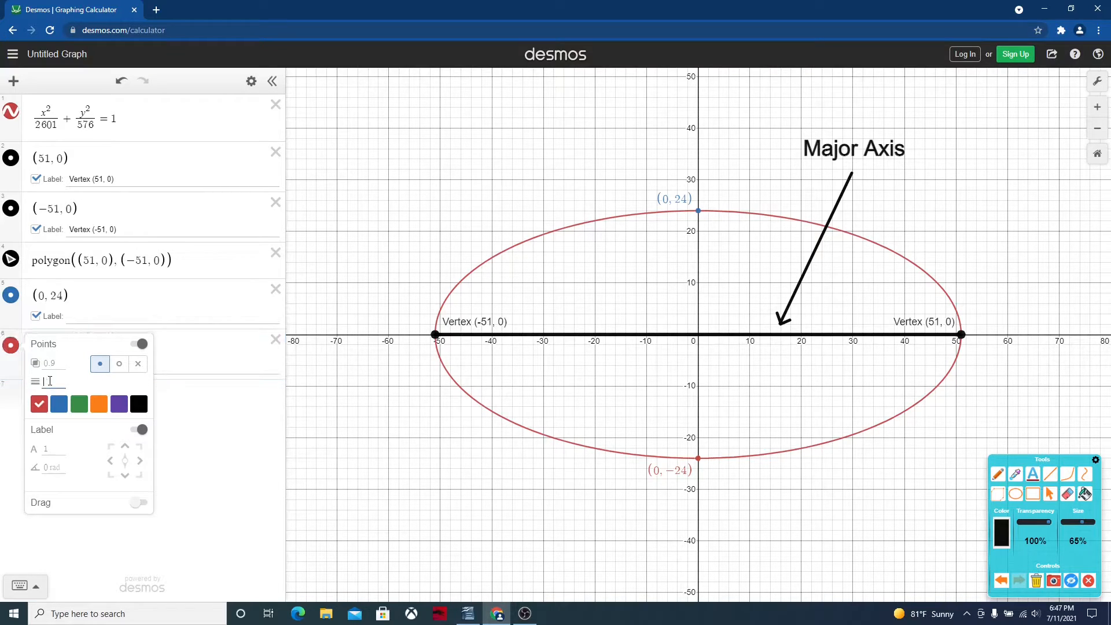
type("15")
left_click(187, 419)
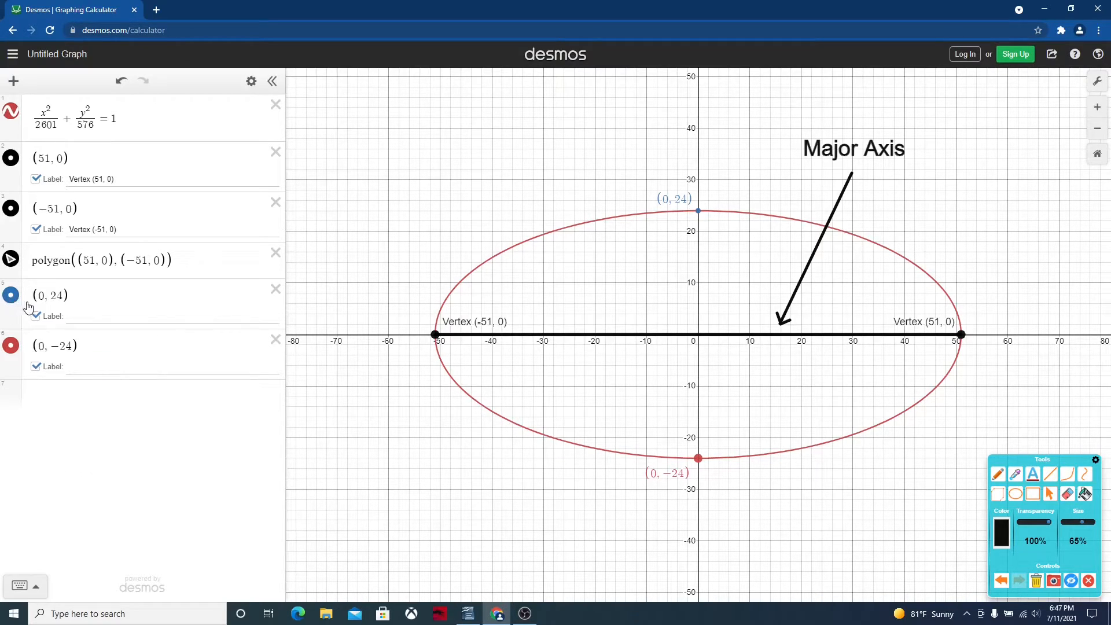
- Change the point (0, 24) to red with a point size of 15
left_click(11, 297)
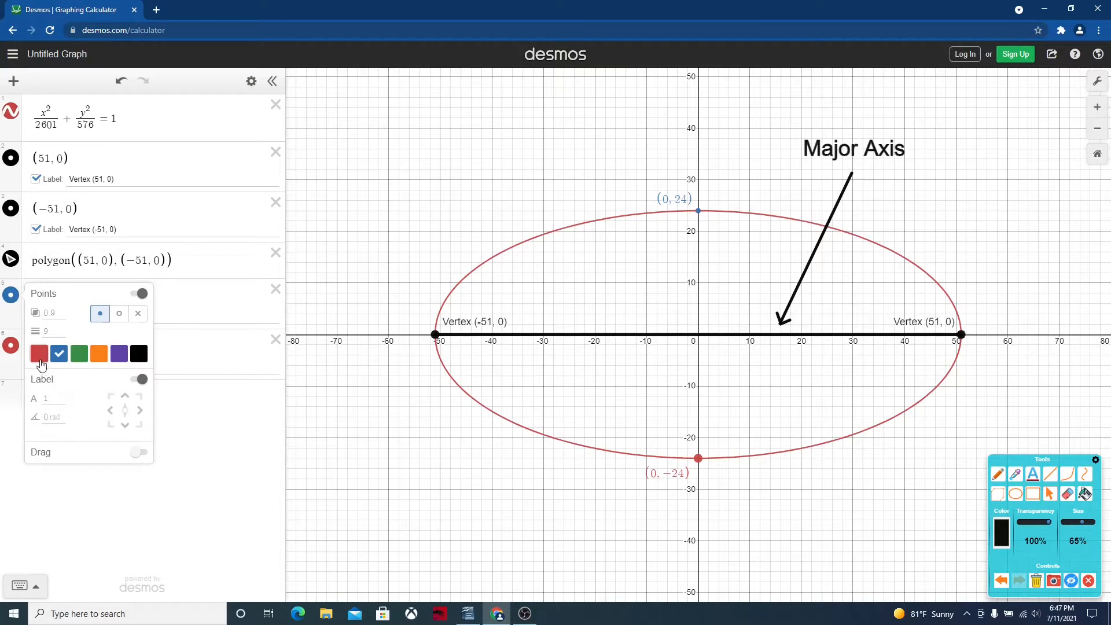
left_click(39, 354)
left_click(55, 331)
type("15")
left_click(110, 495)
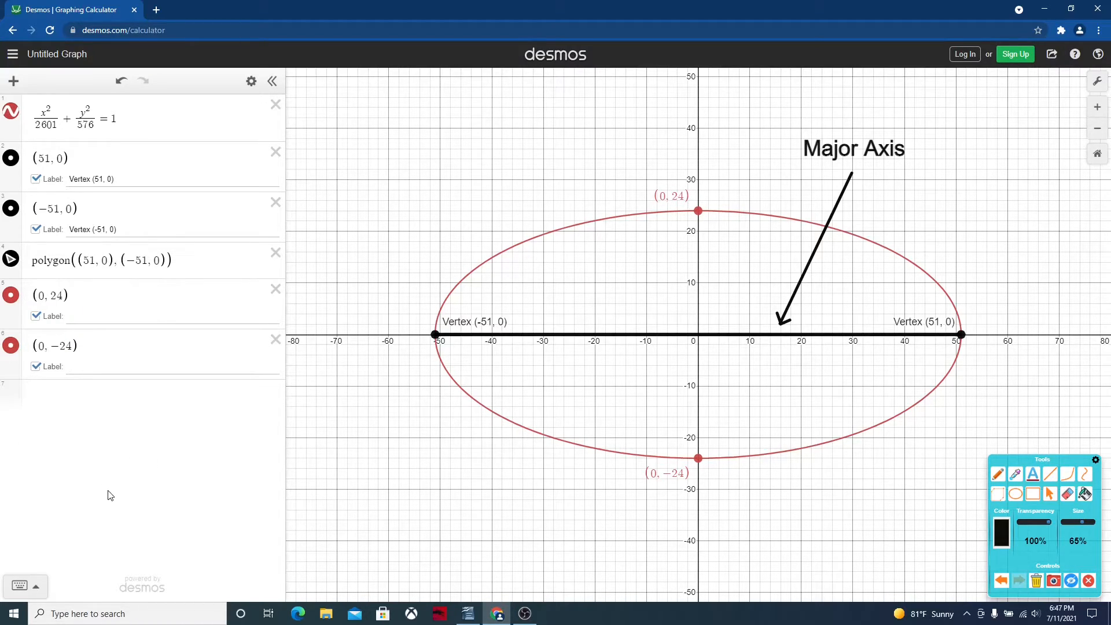
- Label the points where the ellipse crosses the y-axis "Co-Vertex (0, 24)" and "Co-Vertex (0, -24)"
left_click(82, 316)
type("Co-Verti")
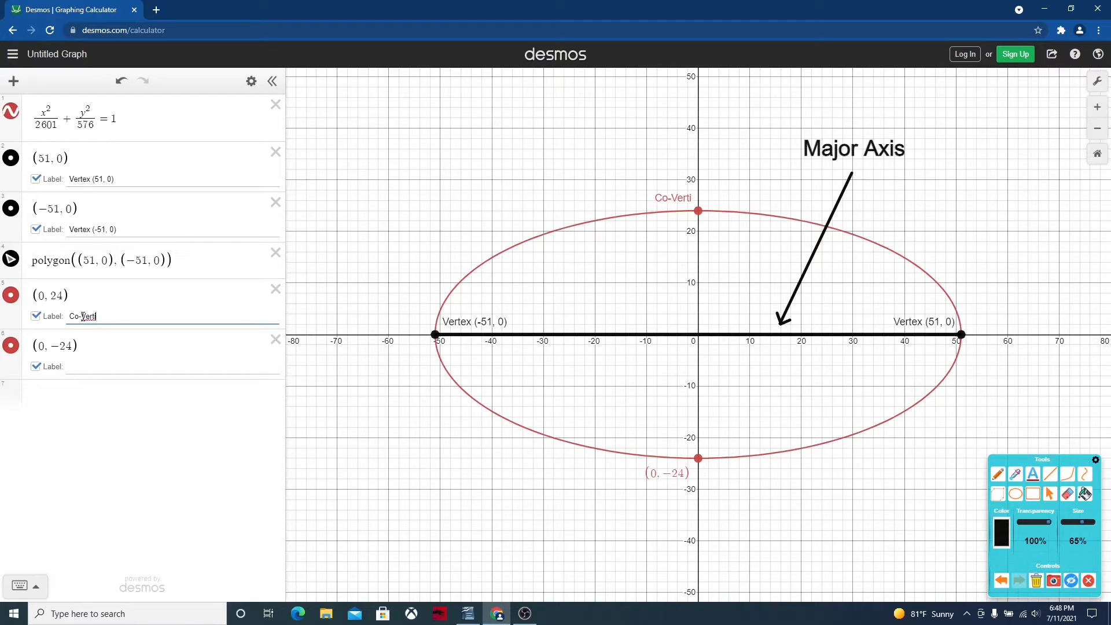
key("BackSpace")
type("ex (0, 24)")
left_click(72, 367)
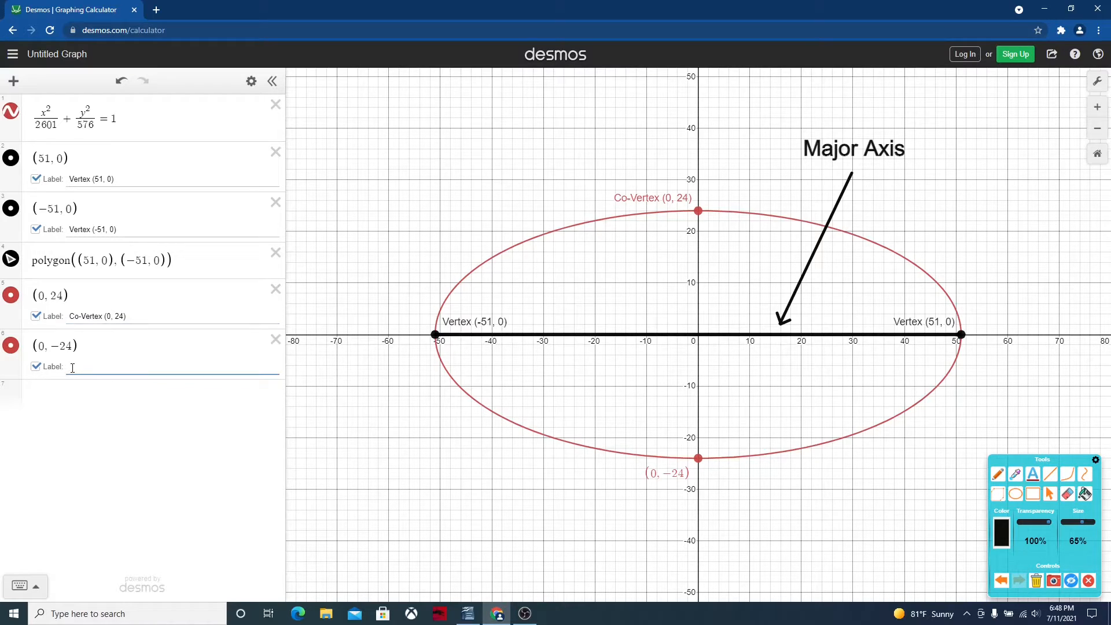
type("Co-Vertex (0, -24)")
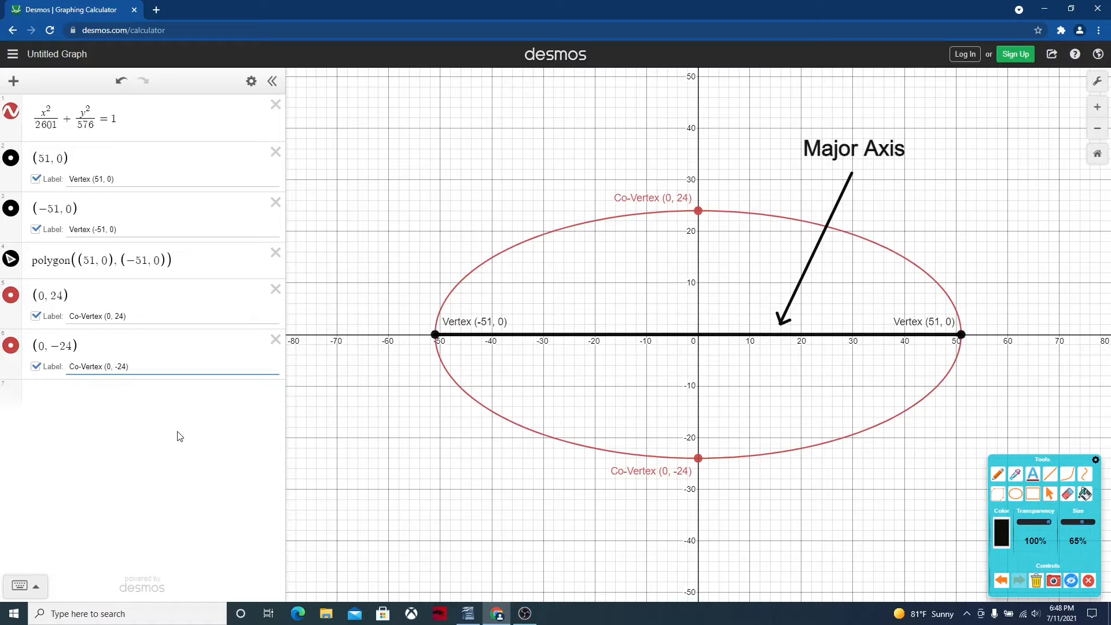
- Change the color of both co-vertex points, (0, 24) and (0, −24), to green
left_click(13, 299)
left_click(13, 299)
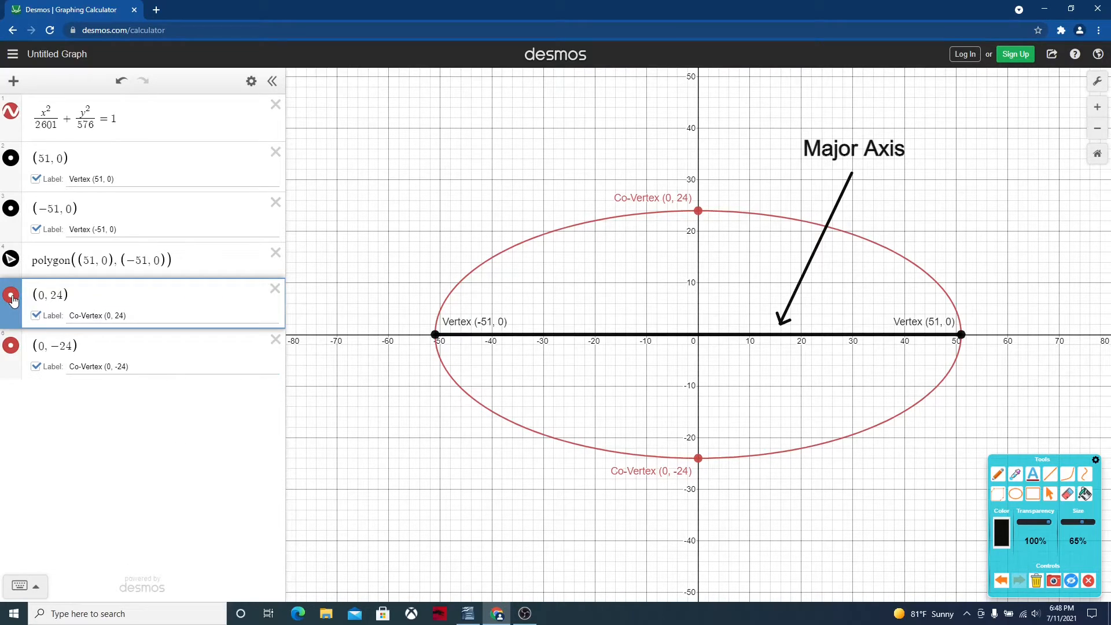
left_click(13, 299)
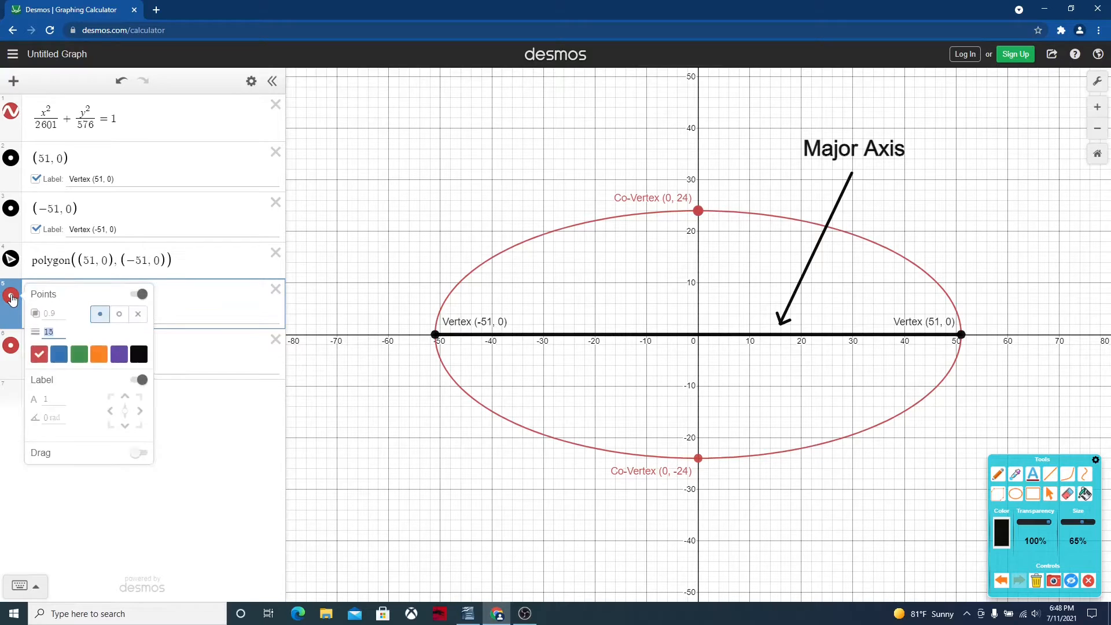
left_click(80, 354)
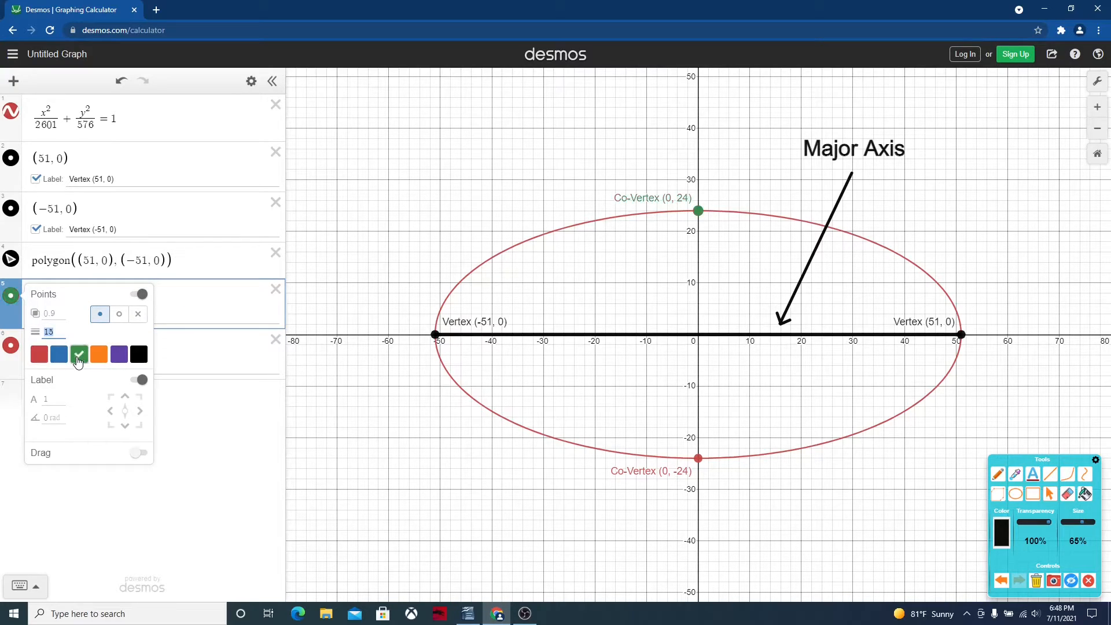
left_click(72, 498)
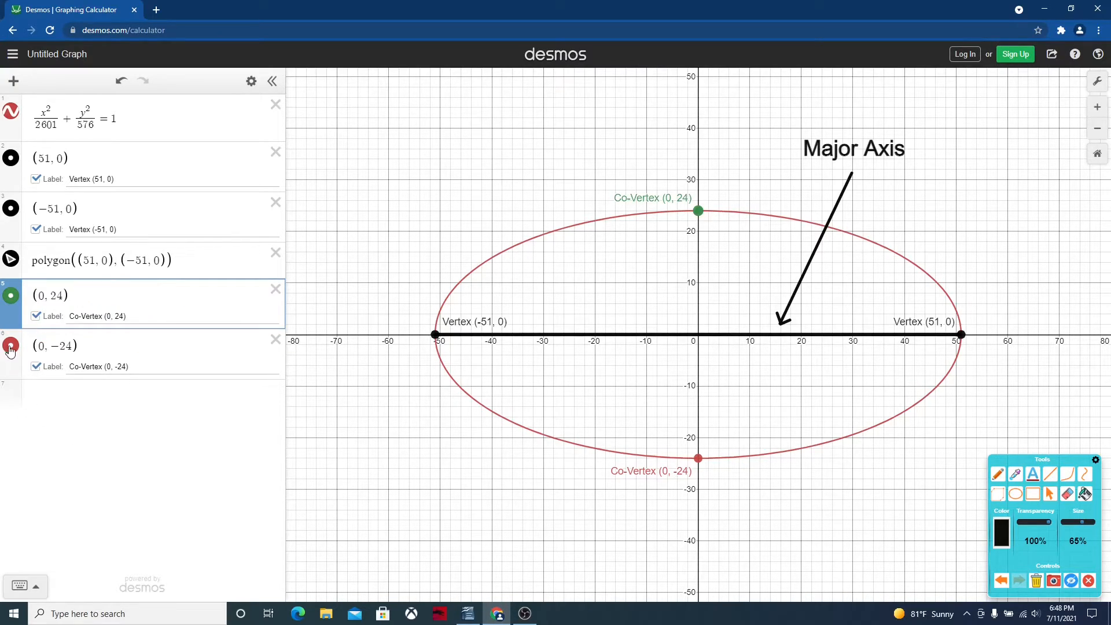
left_click(11, 347)
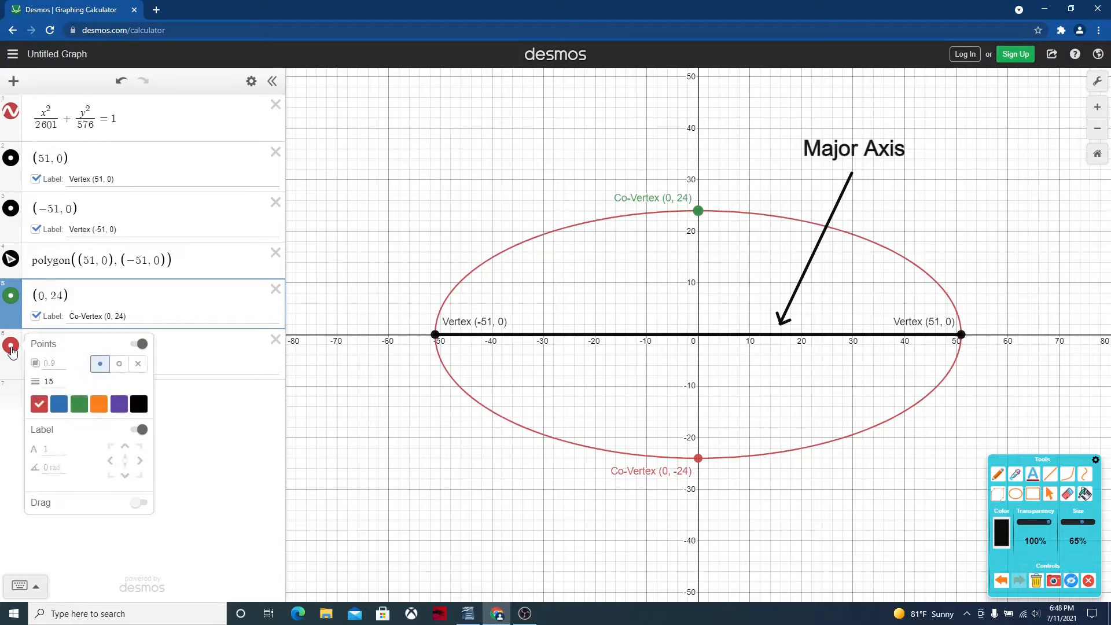
left_click(79, 407)
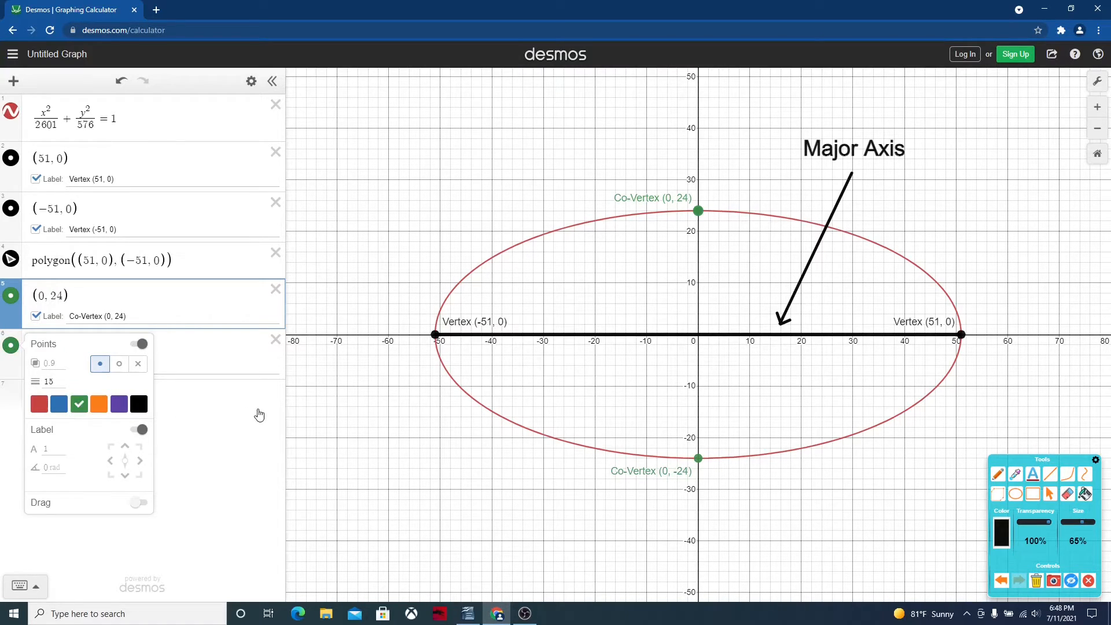
left_click(259, 414)
- Add the expression polygon((0, 24), (0, −24)) to draw a segment between the two co-vertices
left_click(259, 415)
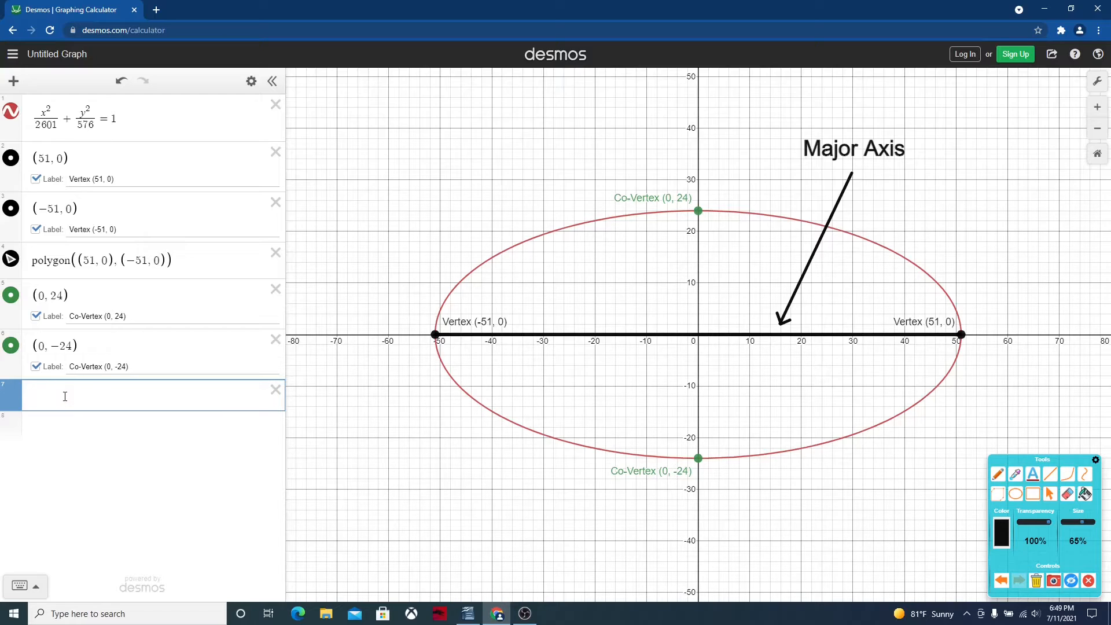
type("pol")
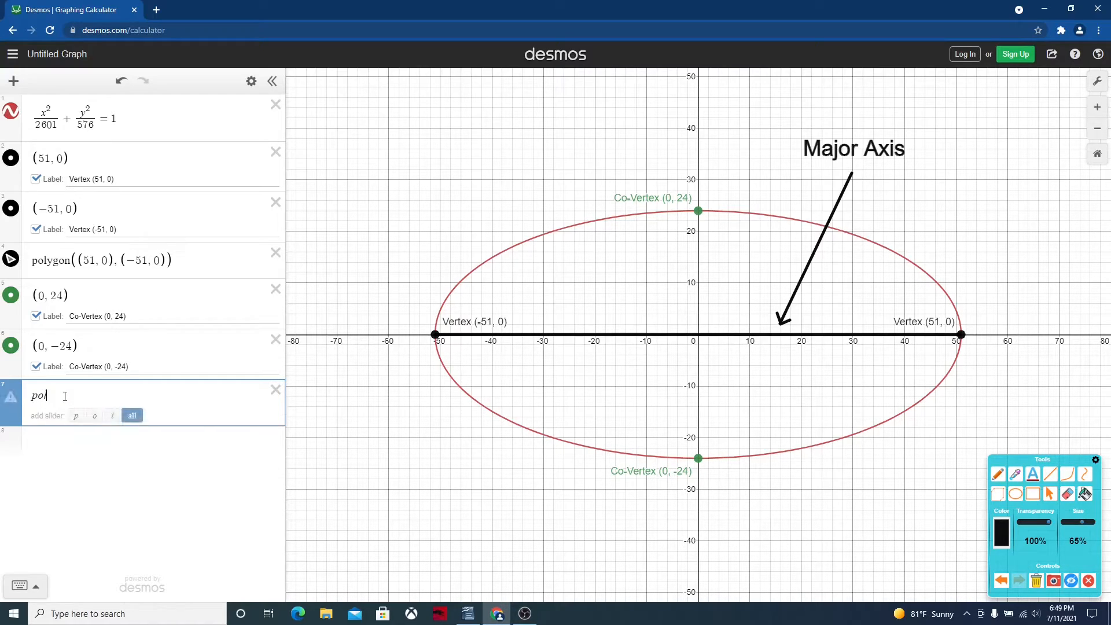
type("ygon")
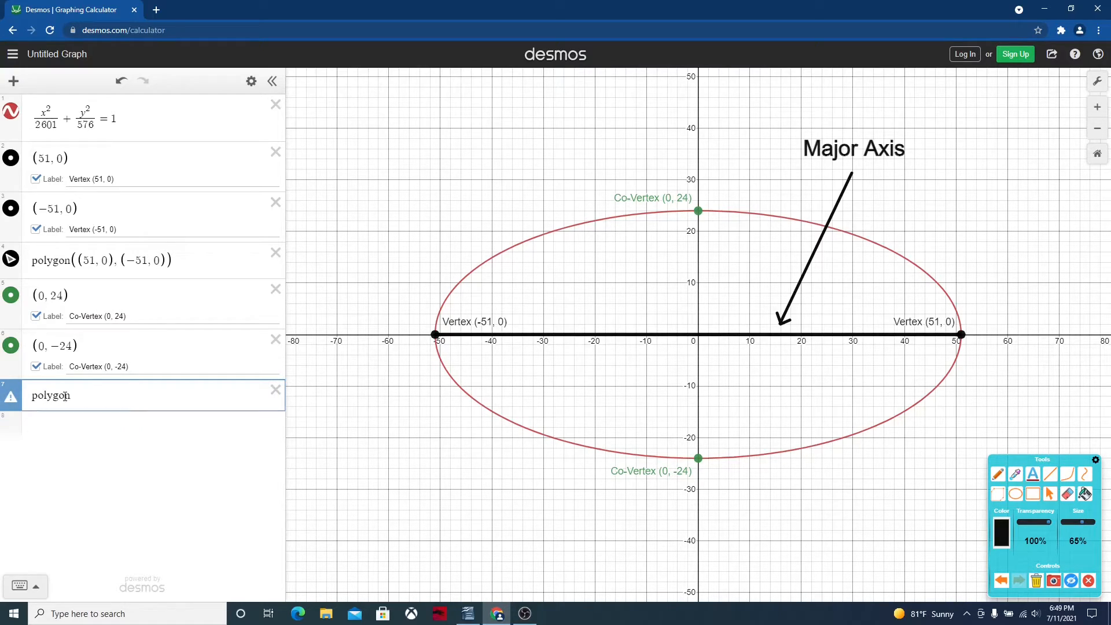
type("(")
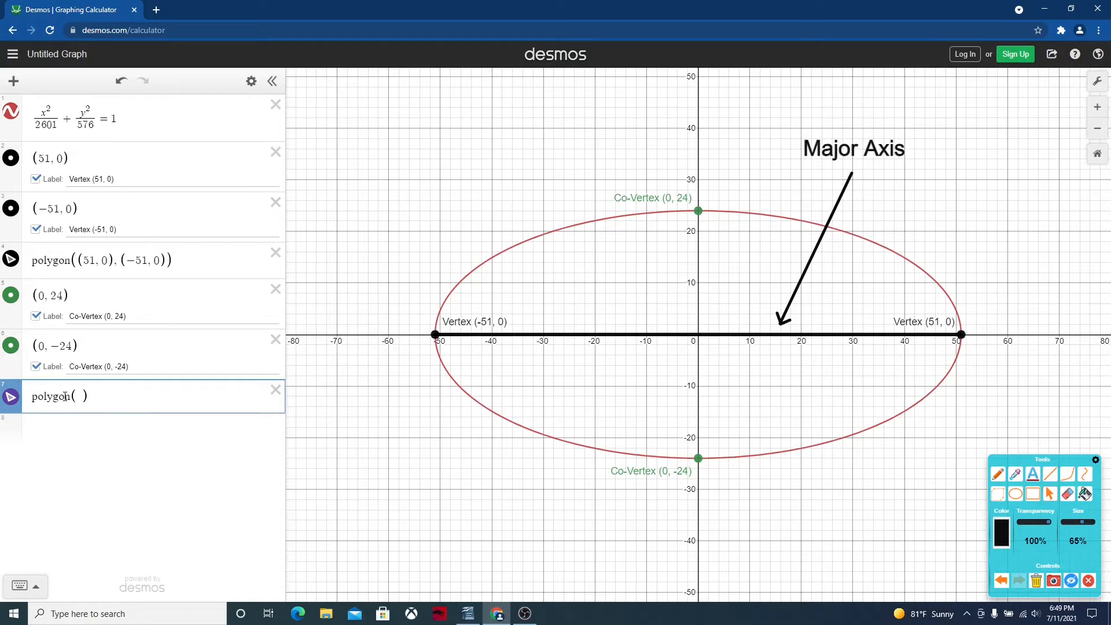
type("(")
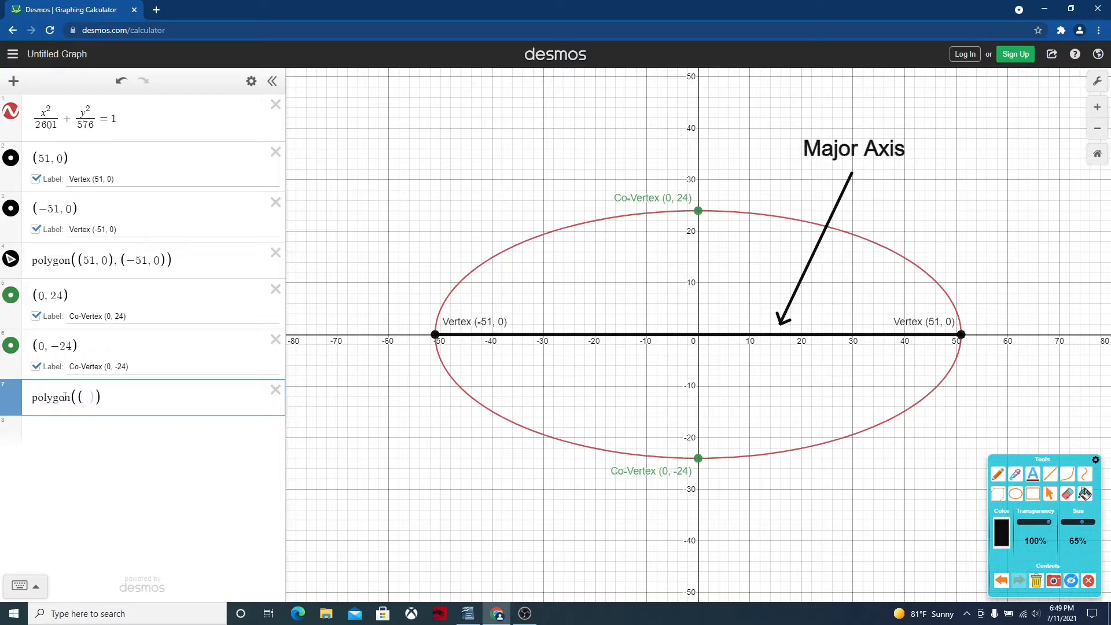
type("0,24")
type("), ")
type("(0,")
type("-")
type("24)")
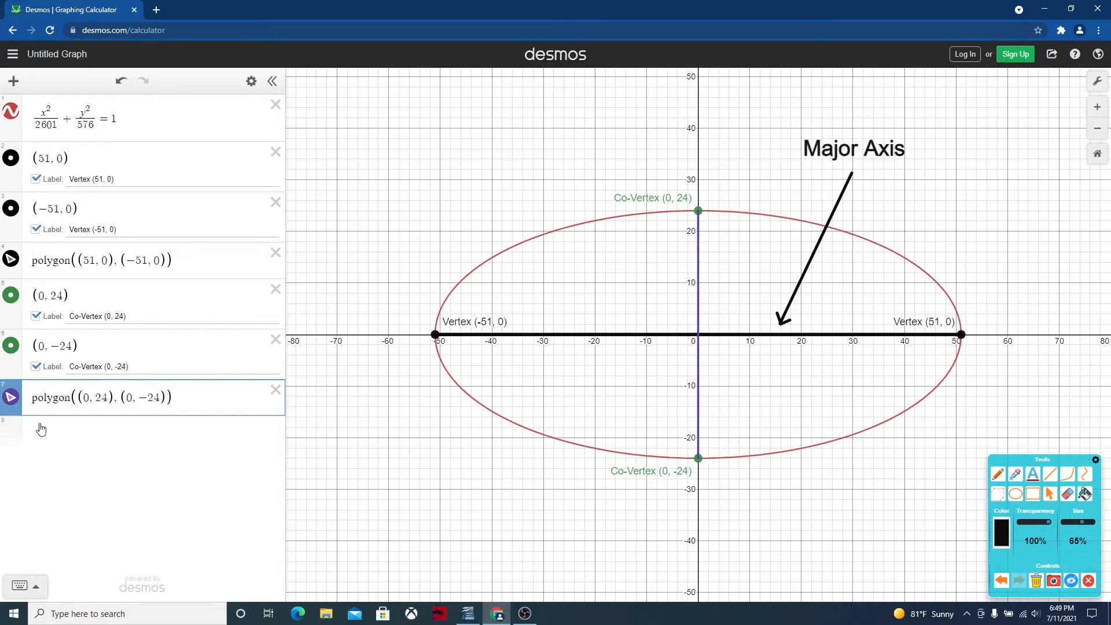
- Change the segment between the co-vertices to green with a line thickness of 5
left_click(10, 399)
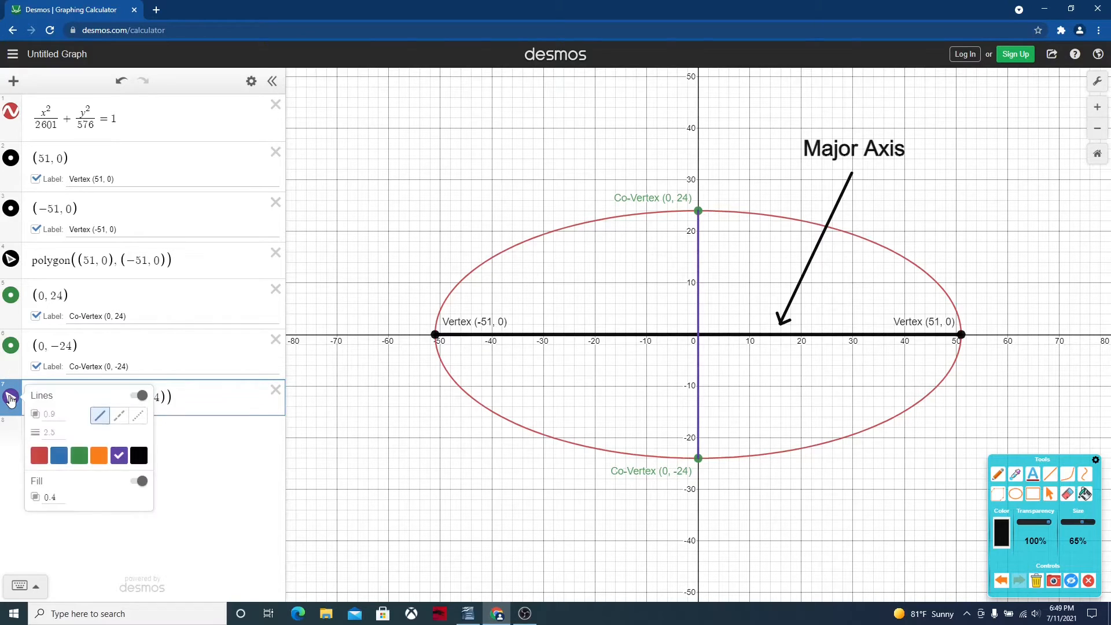
left_click(80, 456)
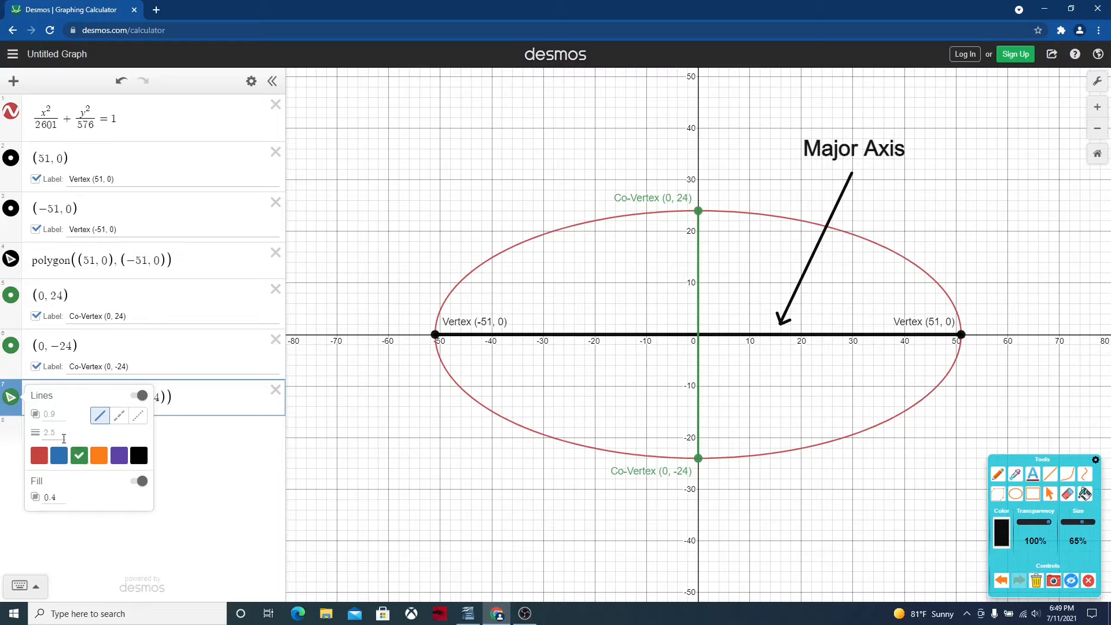
left_click(59, 433)
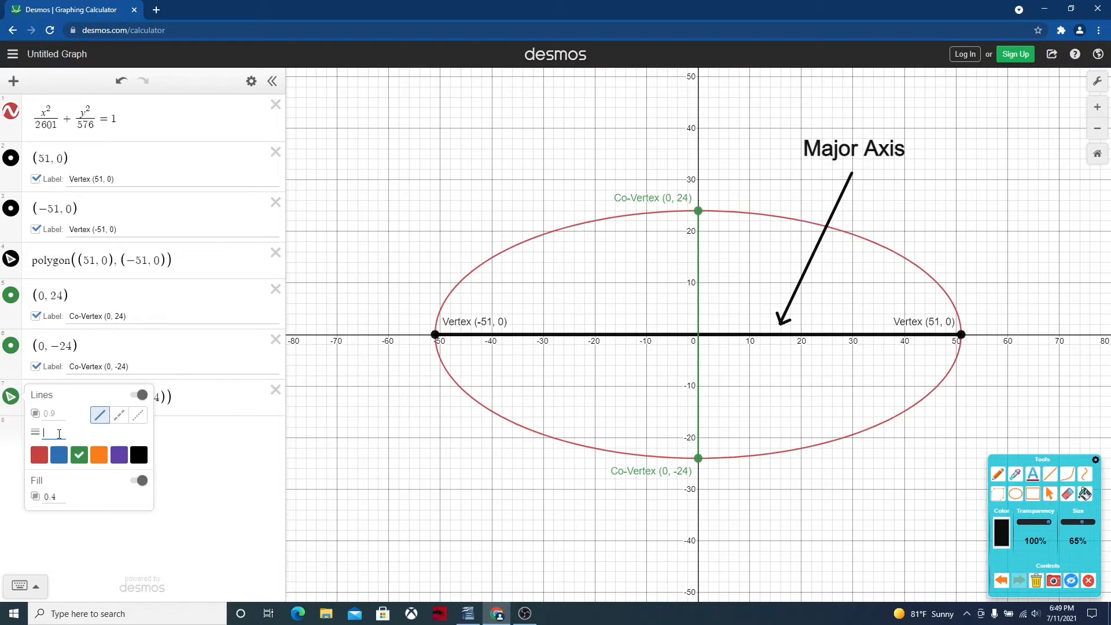
type("5")
left_click(211, 478)
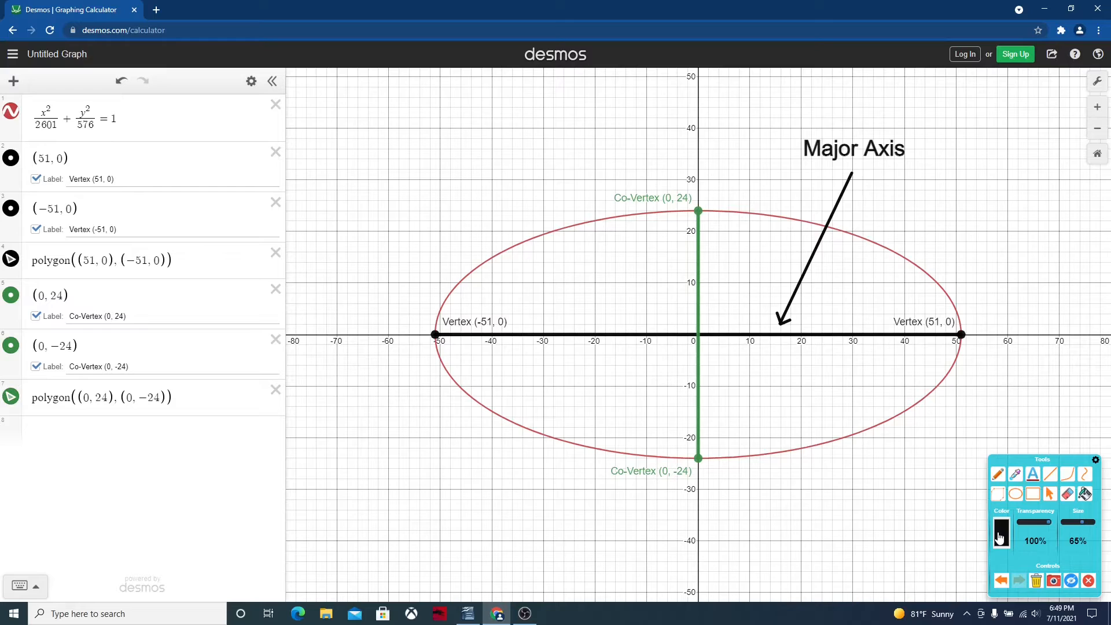
- Set the drawing color of the annotation tools to bright green
mouse_move(999, 539)
left_mouse_down()
mouse_move(997, 505)
mouse_move(1028, 440)
left_mouse_up()
left_click(1022, 437)
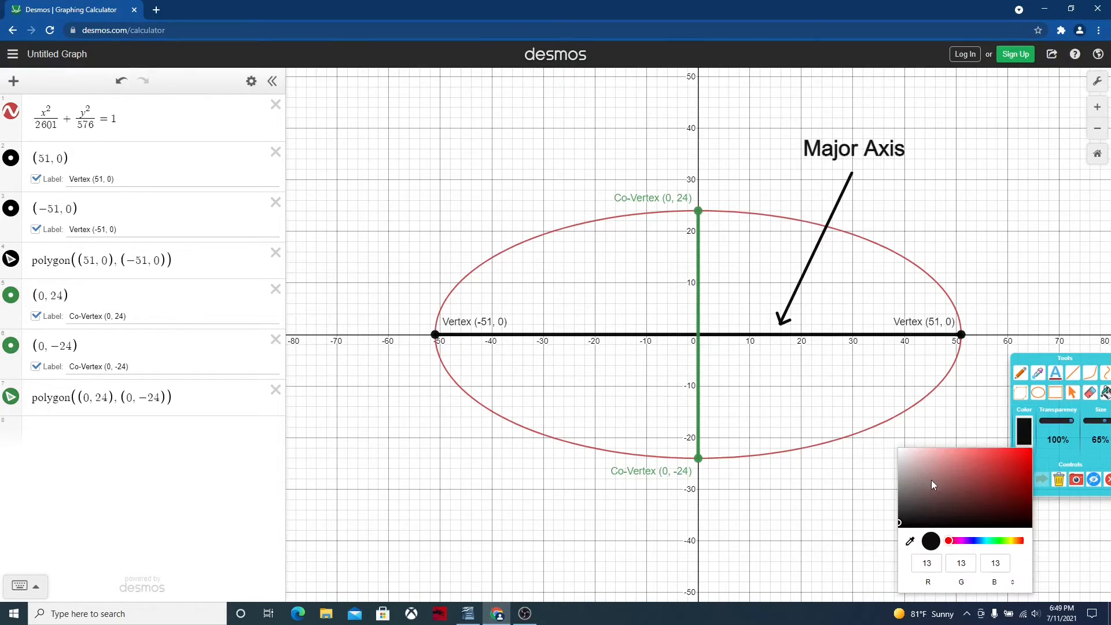
left_click(996, 541)
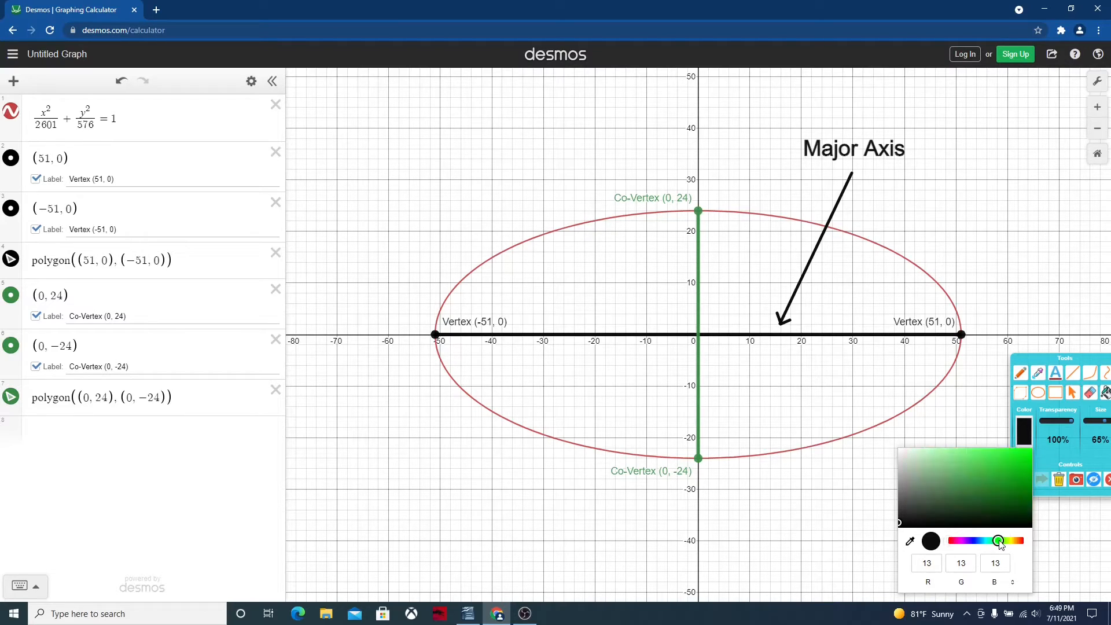
left_click(1022, 456)
left_click(974, 435)
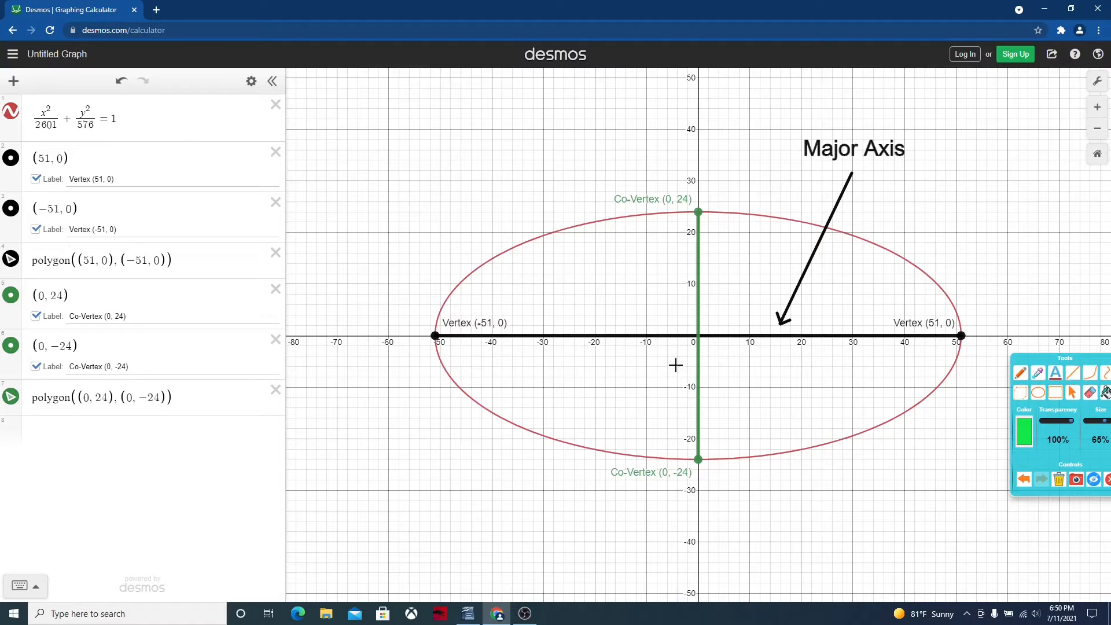
left_click_drag(686, 272, 655, 265)
left_click_drag(592, 233, 532, 211)
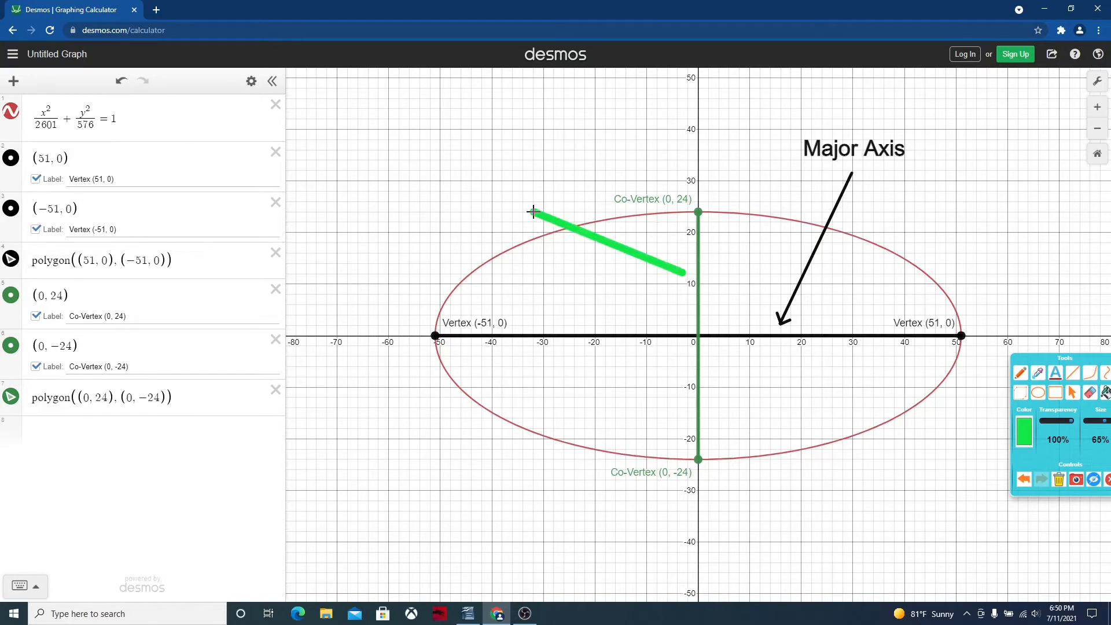
left_click(1024, 479)
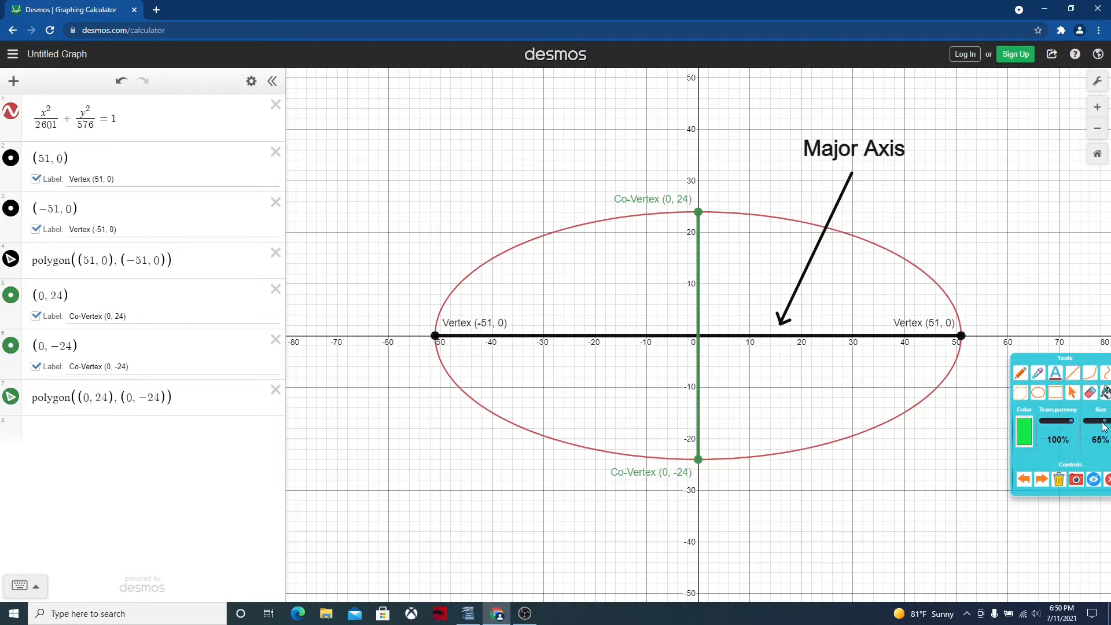
- Draw a green arrow at 25% size from outside the ellipse's upper-left side to the segment between the co-vertices
left_click_drag(1104, 421, 1093, 425)
left_click_drag(680, 266, 647, 252)
left_click_drag(569, 224, 421, 184)
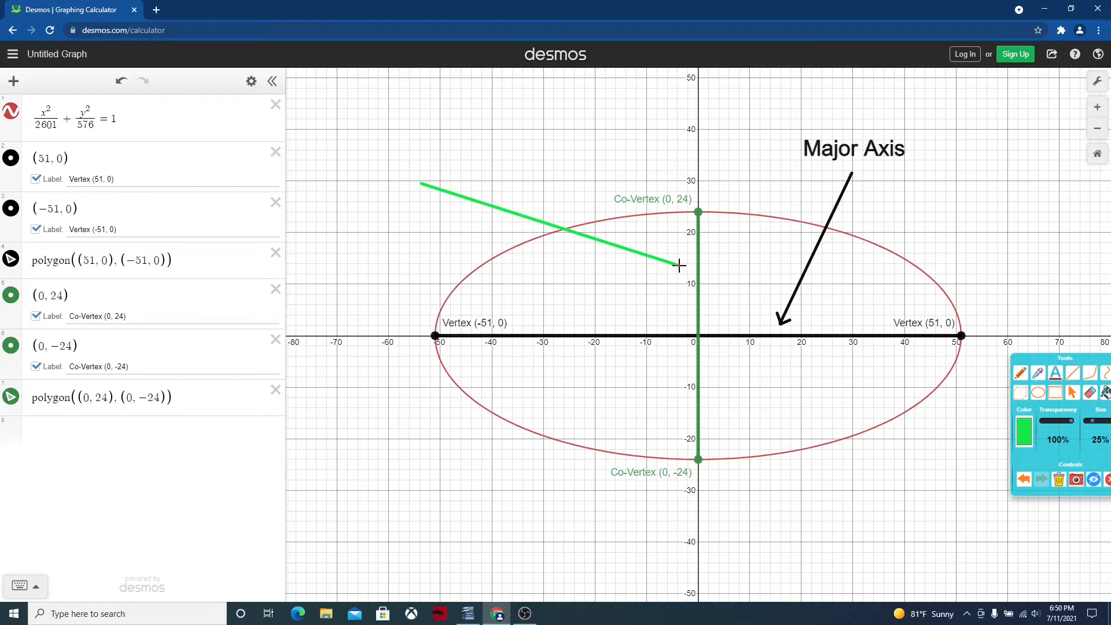
mouse_move(680, 264)
left_mouse_down()
mouse_move(674, 254)
mouse_move(672, 268)
left_mouse_up()
- Caption the green arrow's tail "Minor Axis" in green text at 60% size
left_click_drag(1090, 362, 1041, 395)
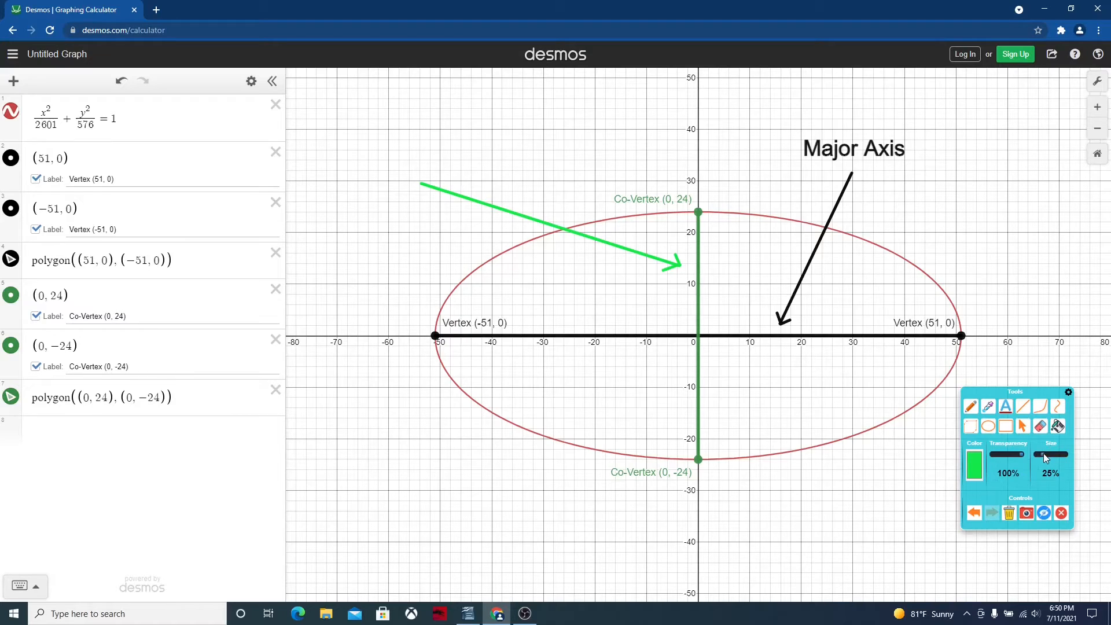
left_click_drag(1048, 458, 1054, 456)
type("Minor")
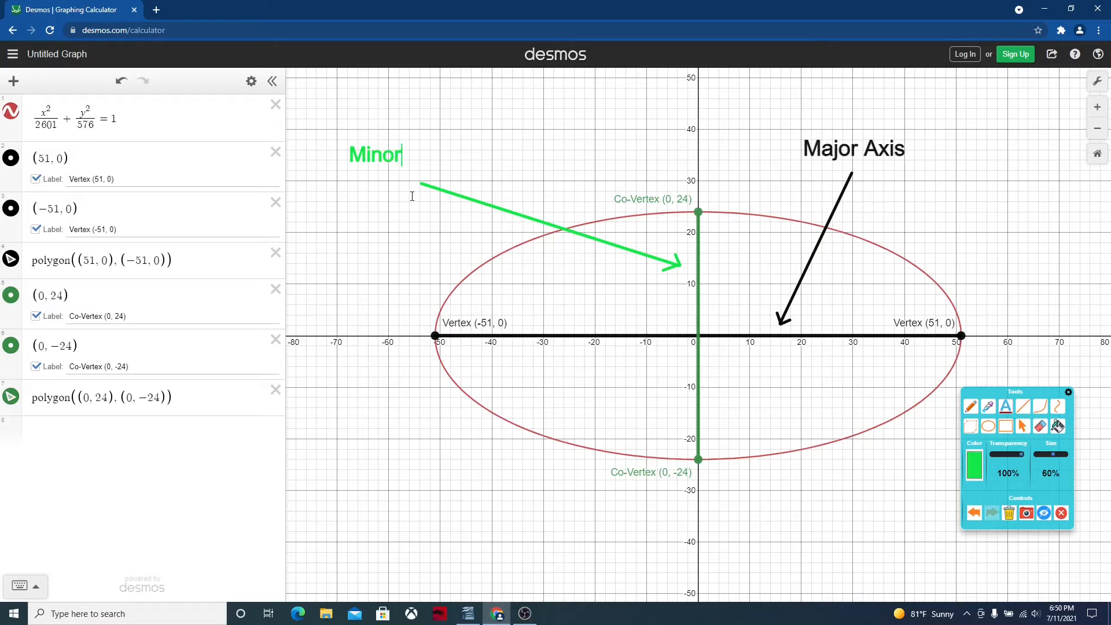
type(" Axis")
left_click(49, 433)
left_click(1023, 430)
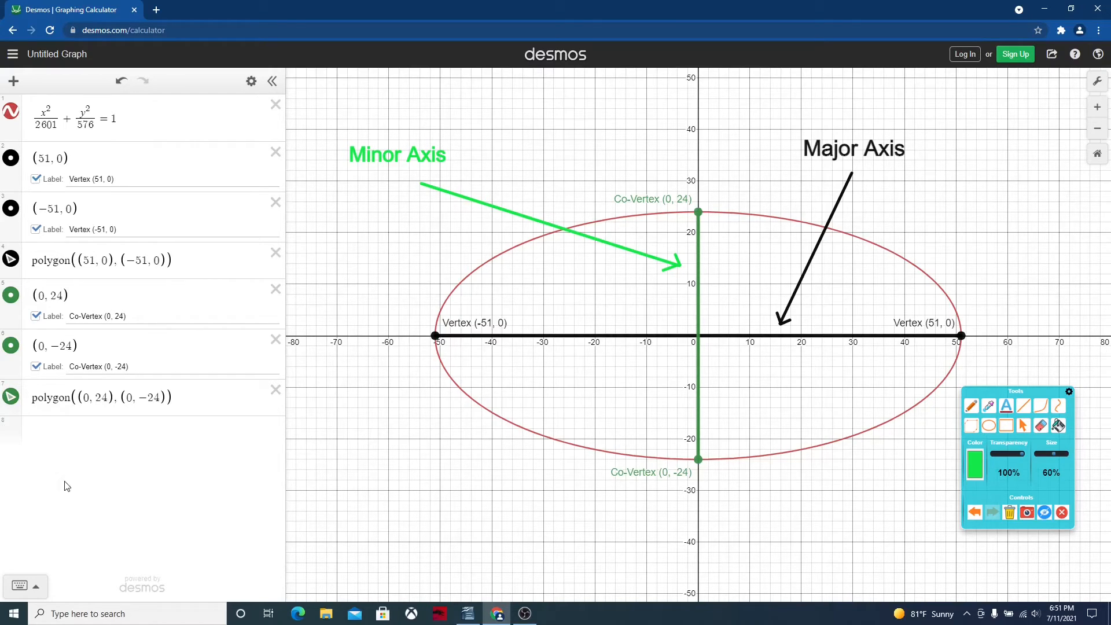
- Plot points at (45, 0) and (−45, 0) on the major axis
left_click(50, 434)
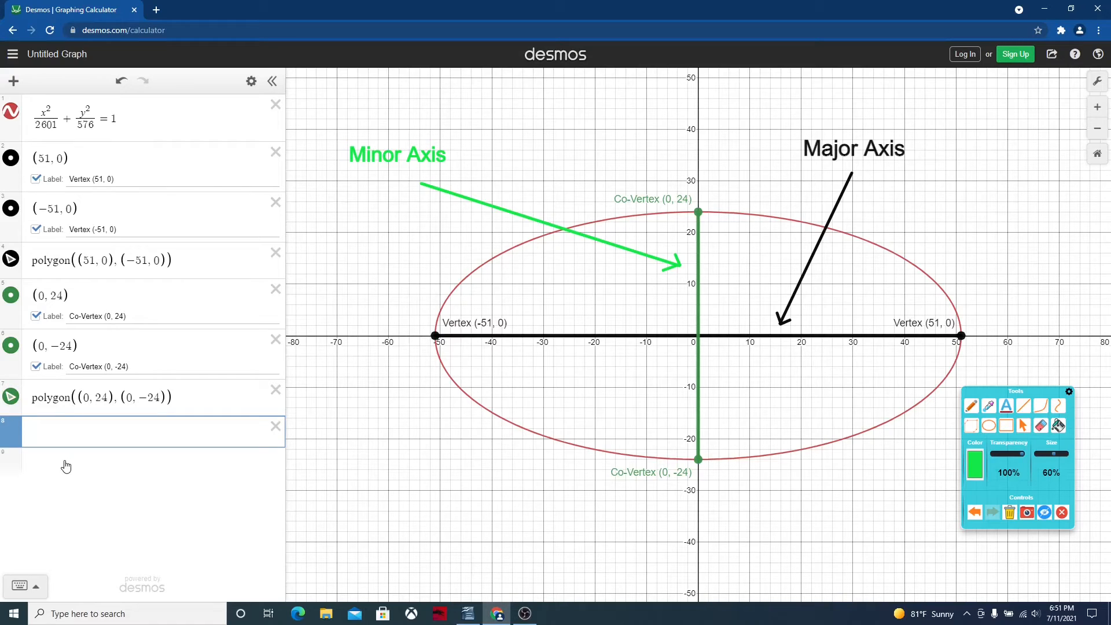
type("(4")
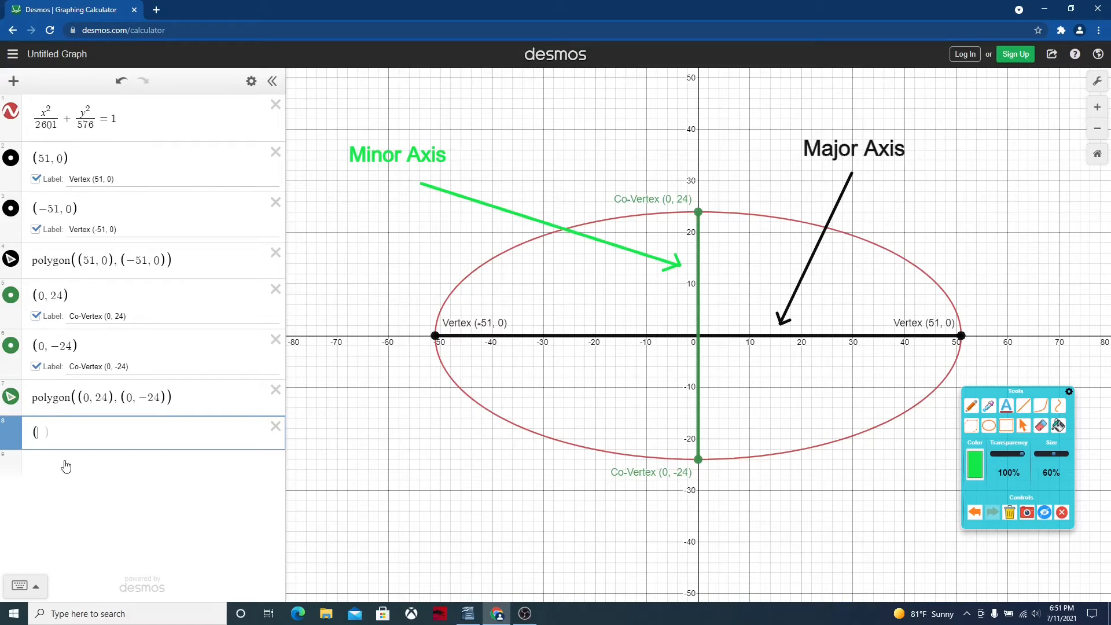
type("5, 0)")
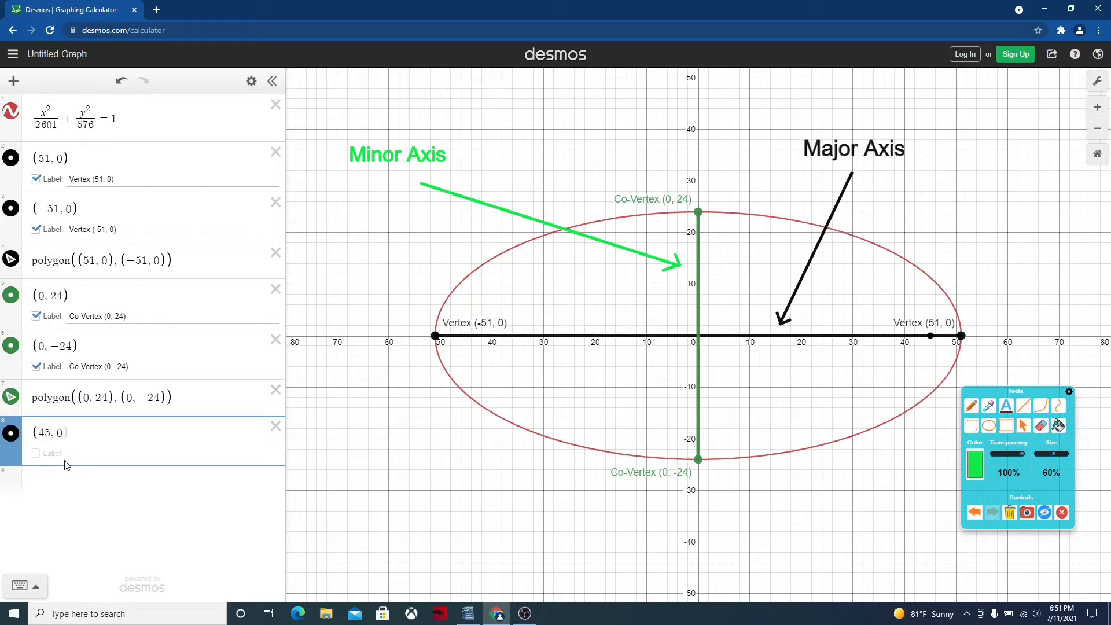
left_click(51, 483)
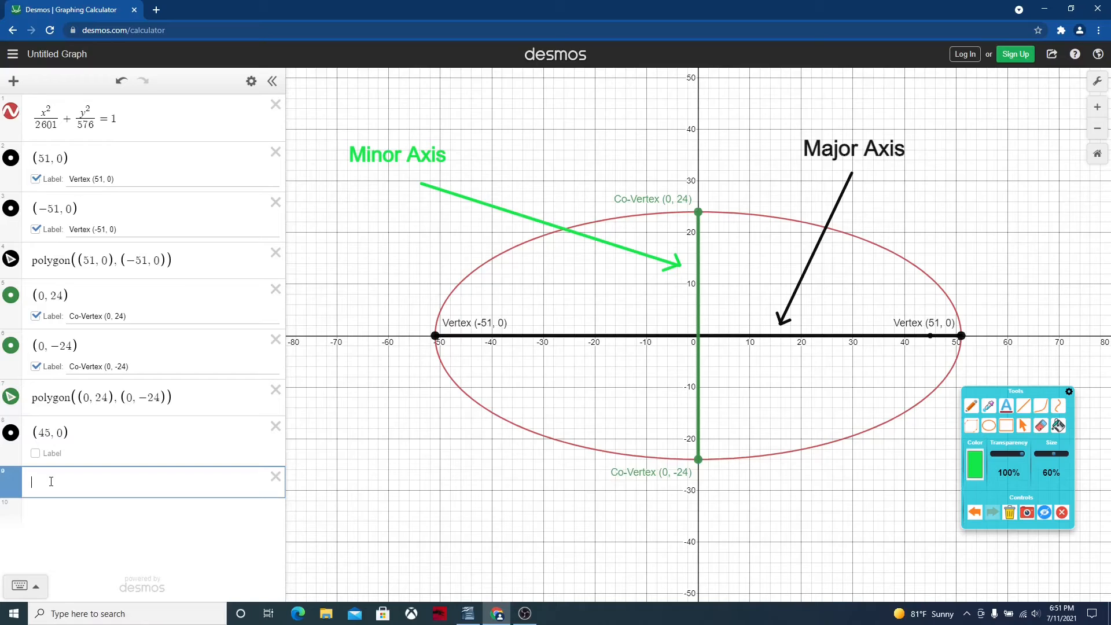
type("(-")
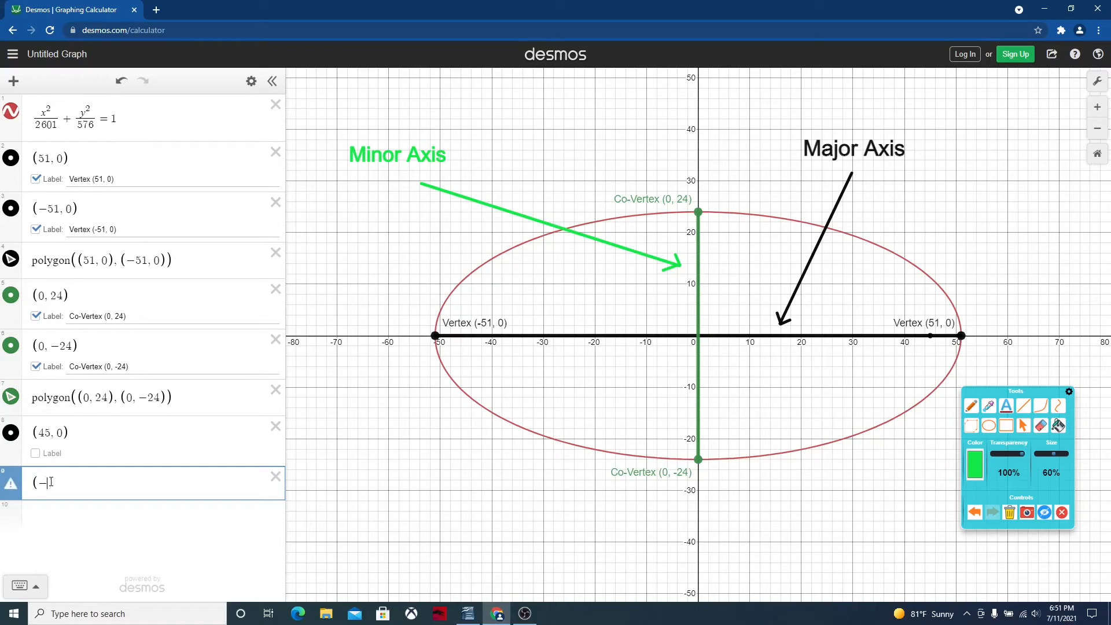
type("45,0")
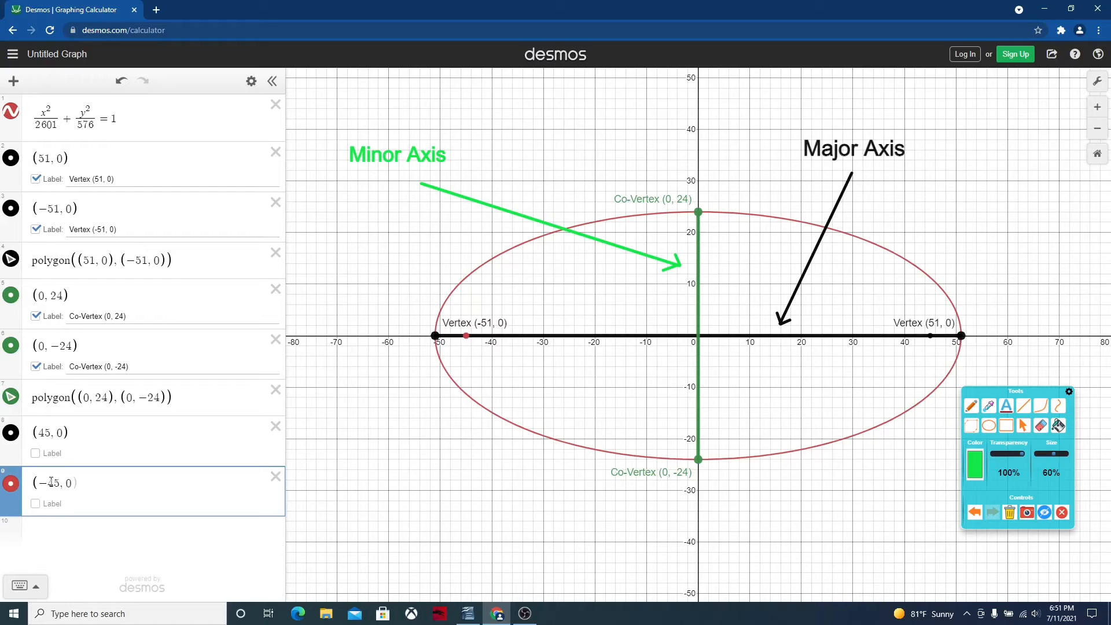
type(")")
- Color the point (45, 0) purple and set its point size to 15
left_click(11, 434)
left_click(11, 433)
left_click(11, 434)
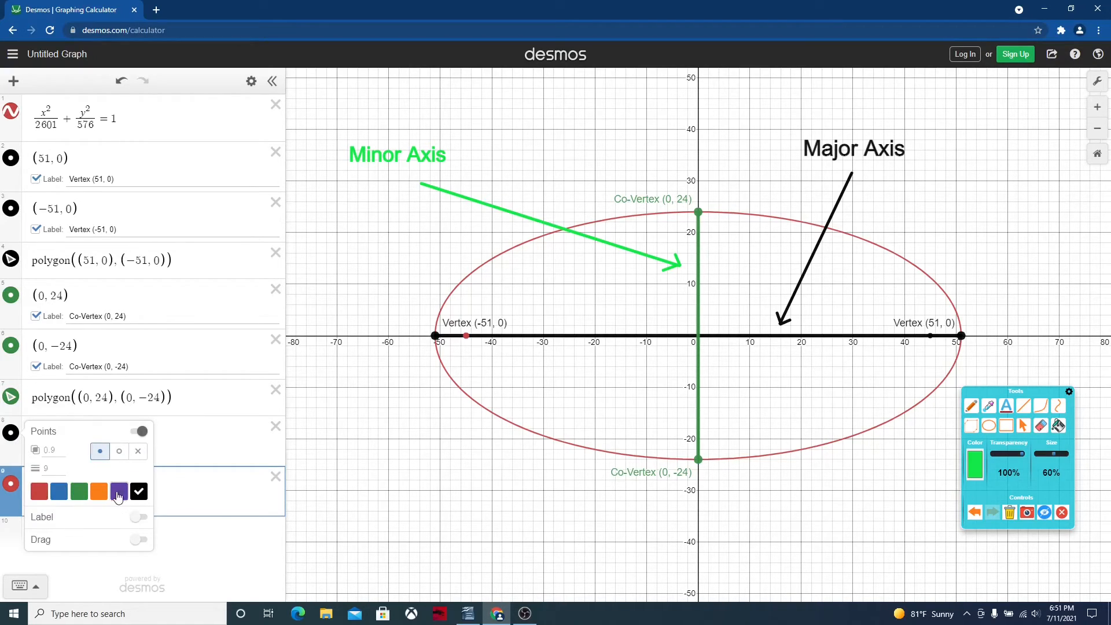
left_click(119, 493)
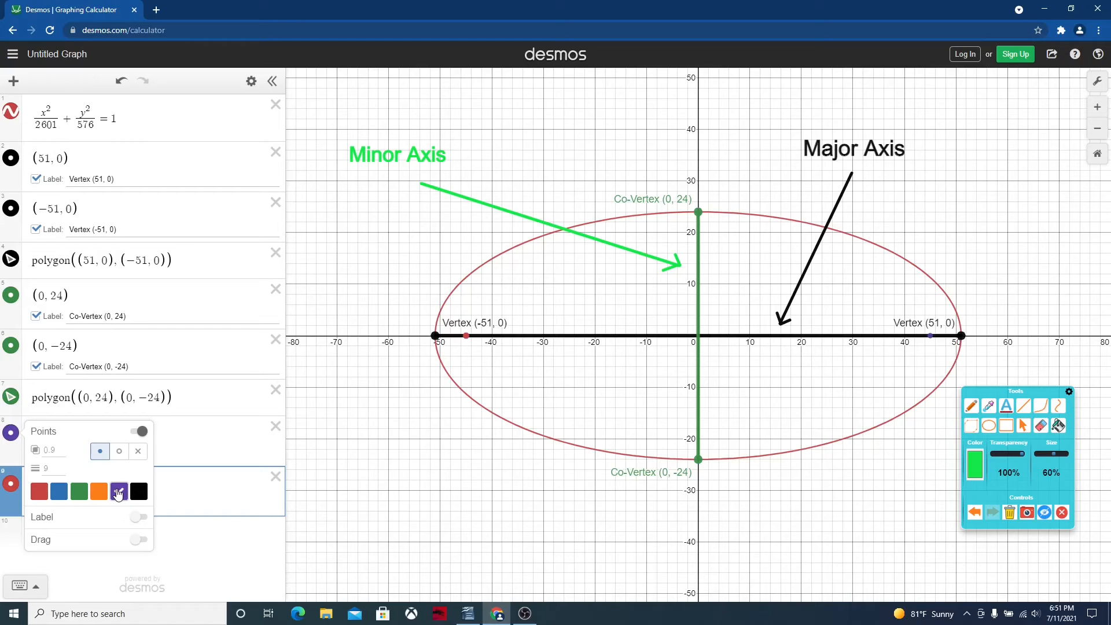
left_click(58, 470)
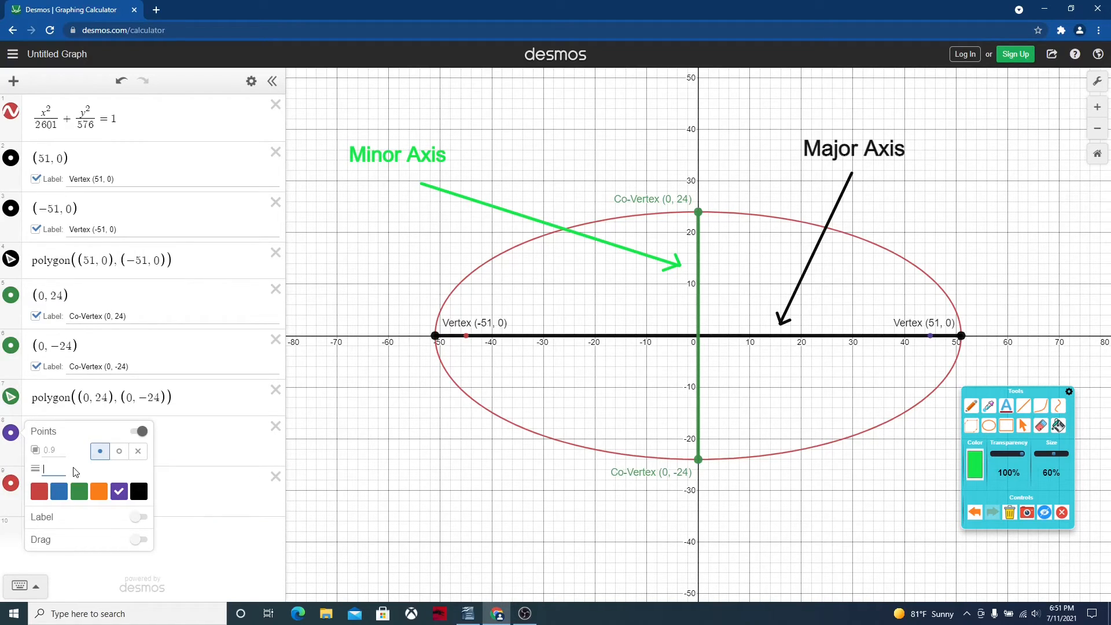
type("15")
left_click(191, 502)
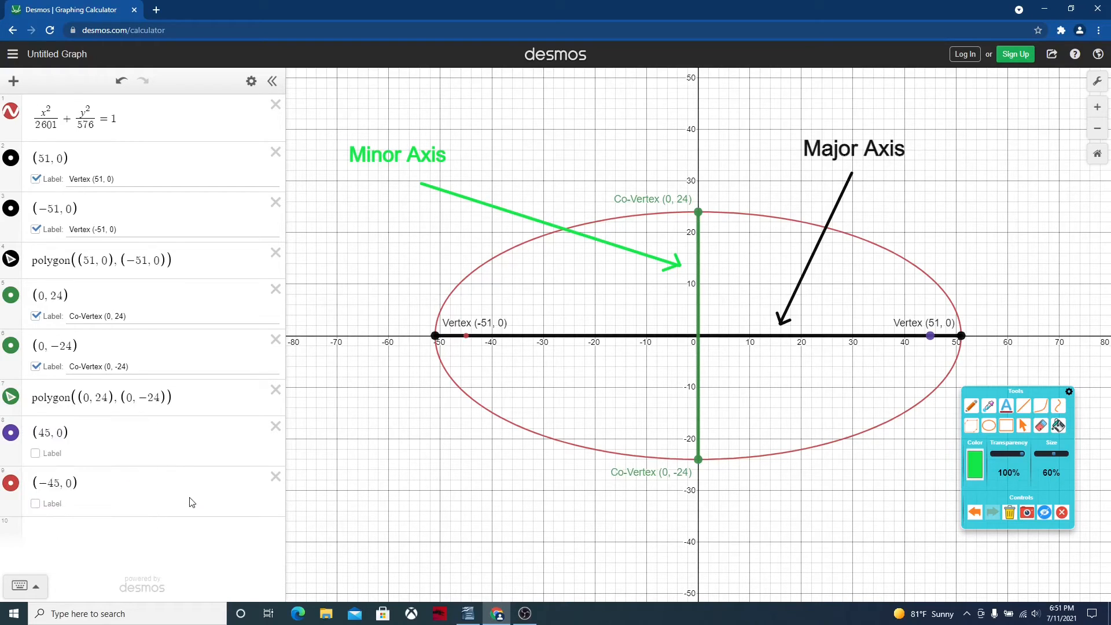
- Color the point (−45, 0) blue and set its point size to 15
left_click(11, 484)
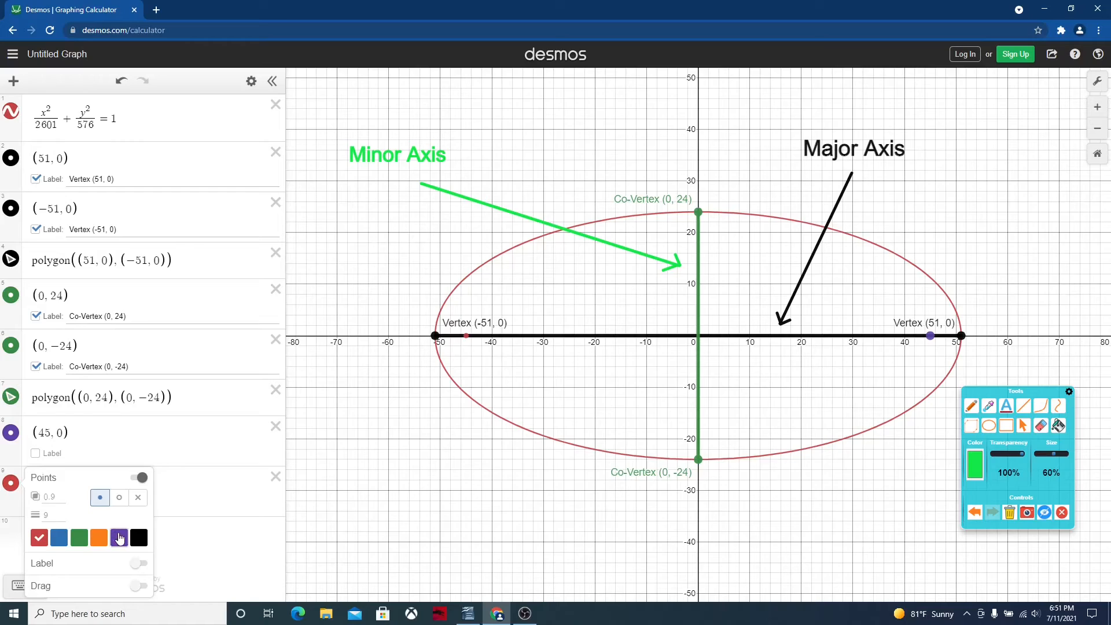
left_click(119, 538)
left_click(59, 538)
left_click(62, 514)
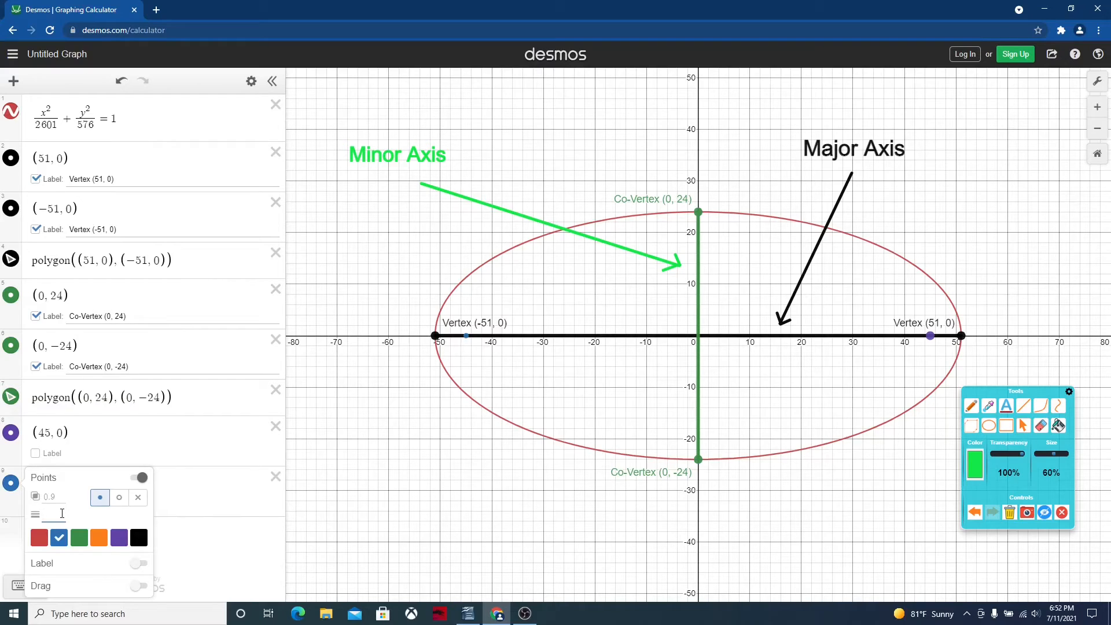
type("15")
left_click(235, 504)
- Recolor the point (45, 0) blue to match the point on the other side
left_click(13, 436)
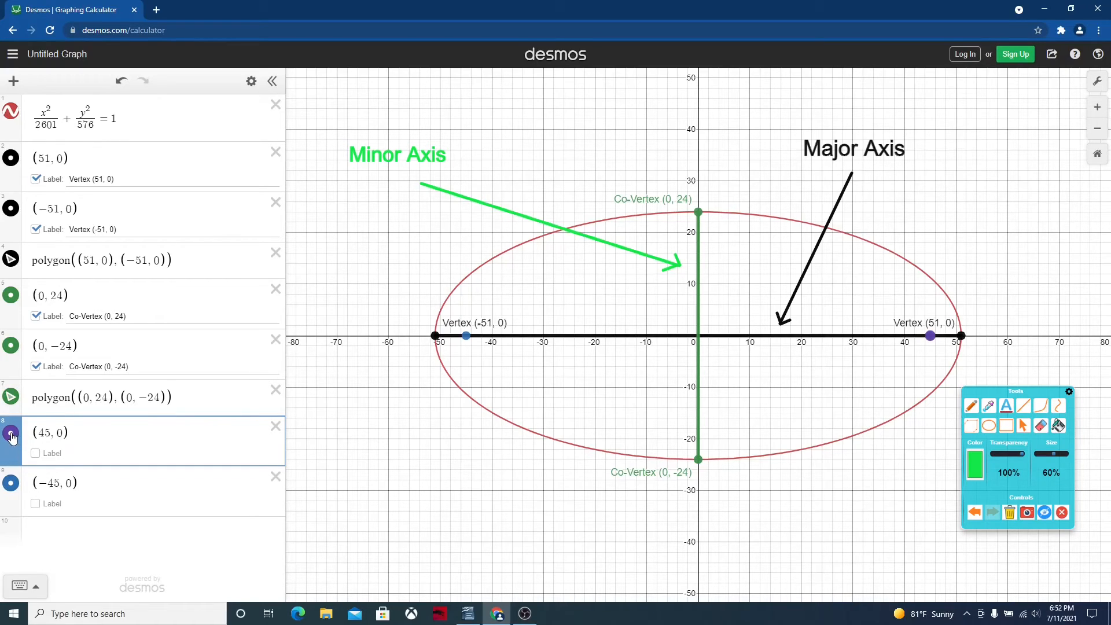
left_click(12, 439)
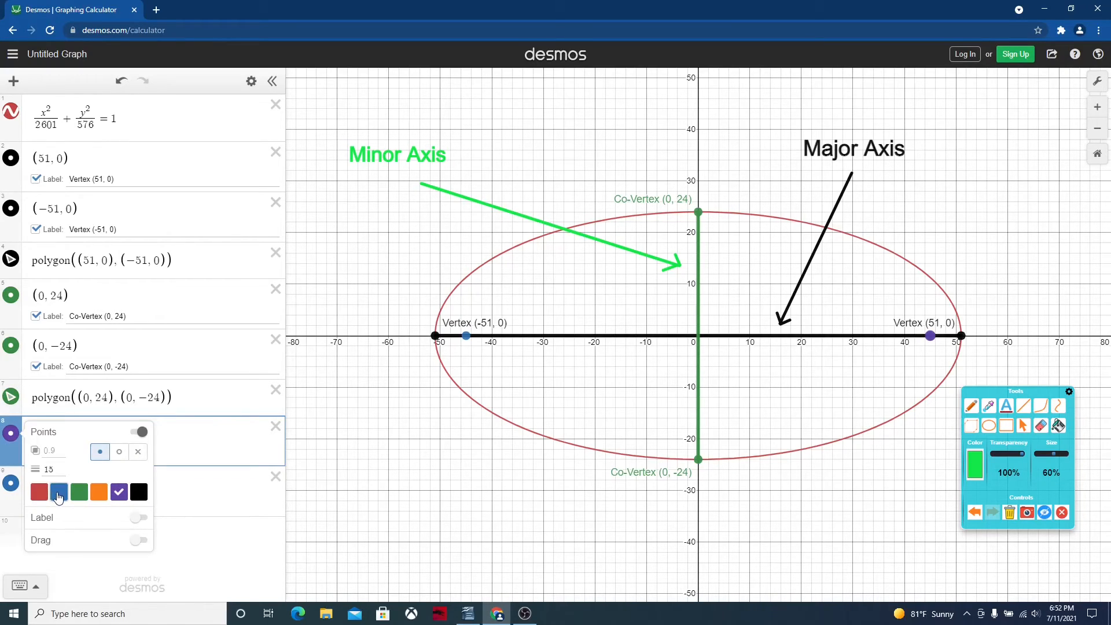
left_click(59, 491)
left_click(204, 508)
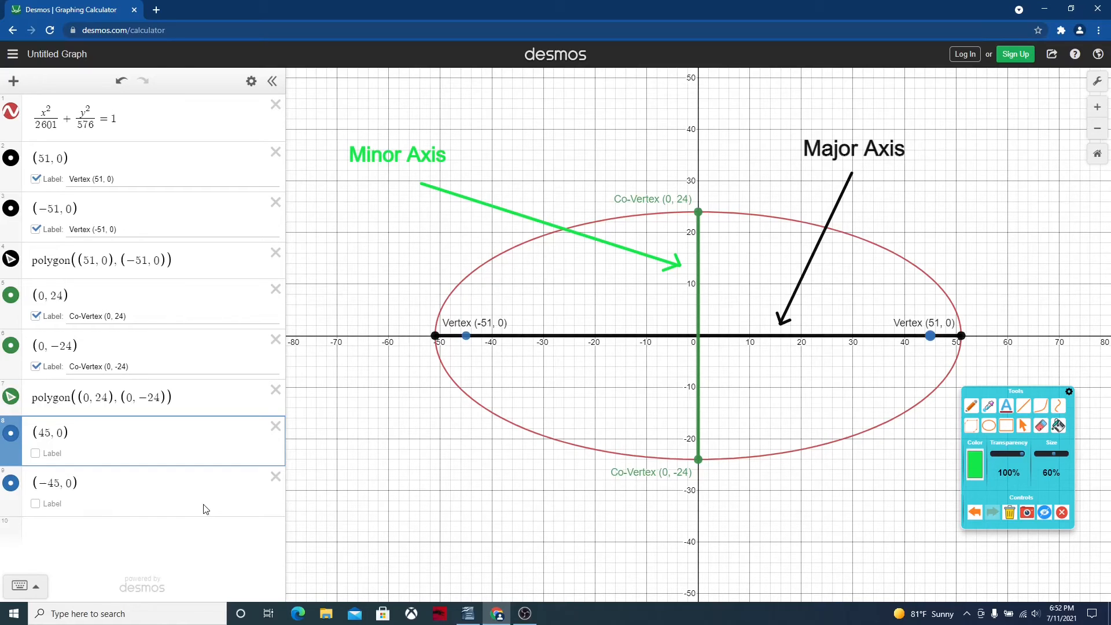
- Label the two blue points on the major axis "Focus (45, 0)" and "Focus (-45, 0)"
left_click(35, 453)
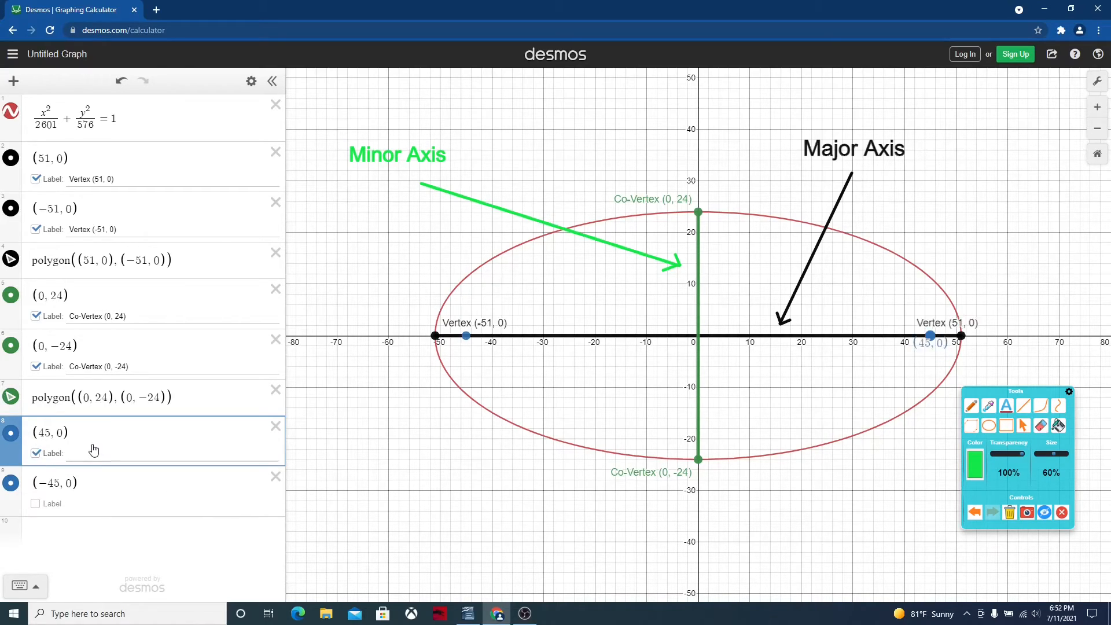
left_click(86, 447)
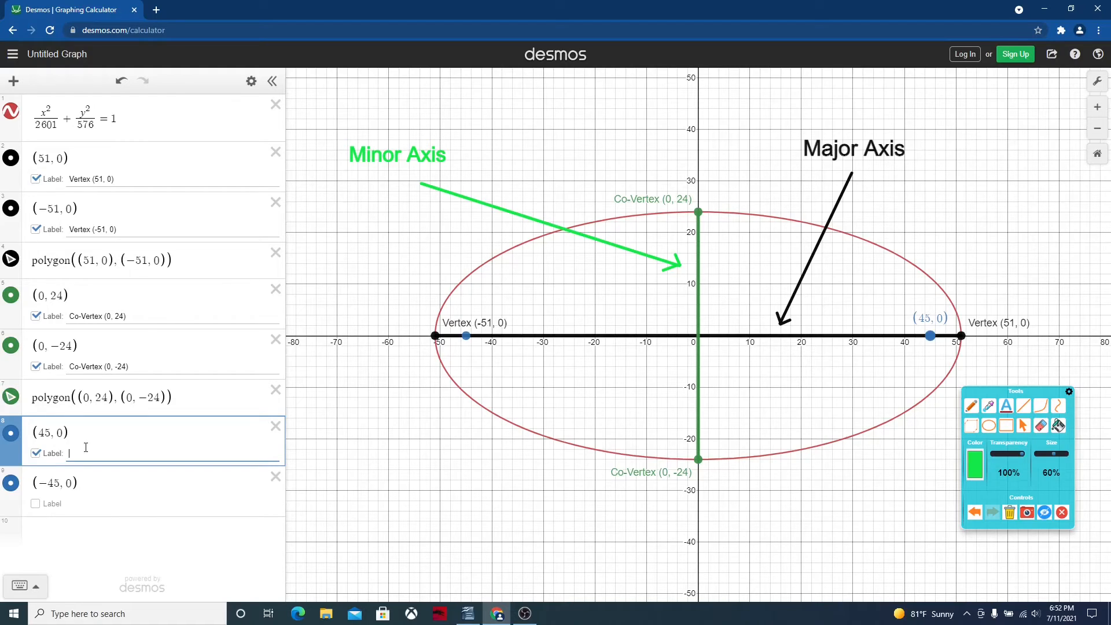
type("Focus (4,")
key("BackSpace")
type("5, 0)")
left_click(35, 504)
left_click(84, 502)
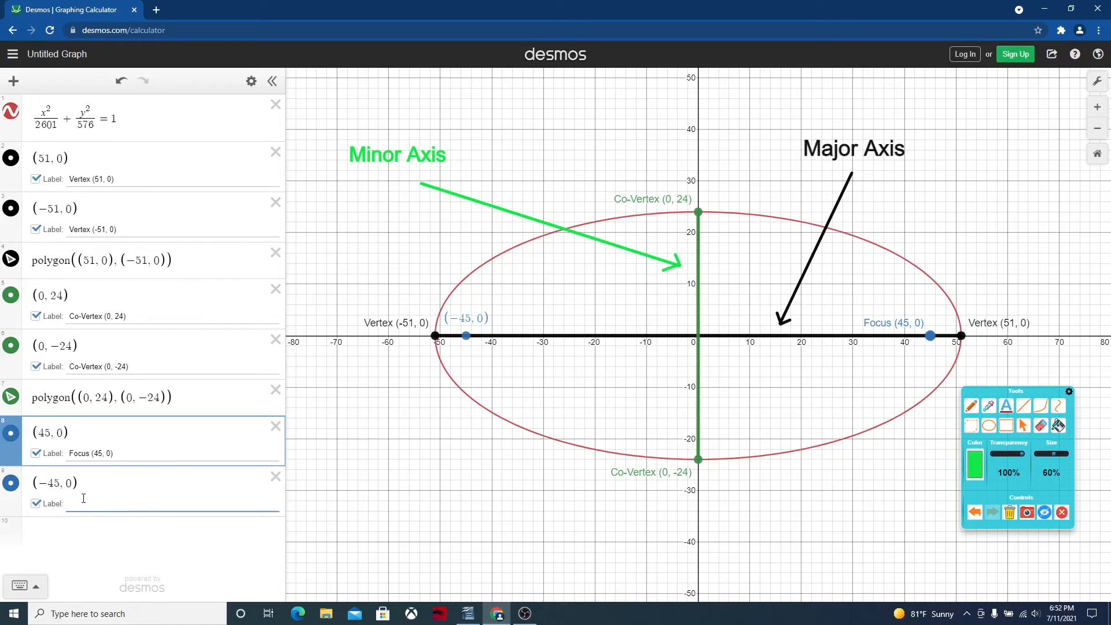
type("Focus (-45, 0)")
- Plot the point (0, 0) in a new expression and label it "Center (0, 0)"
left_click(72, 539)
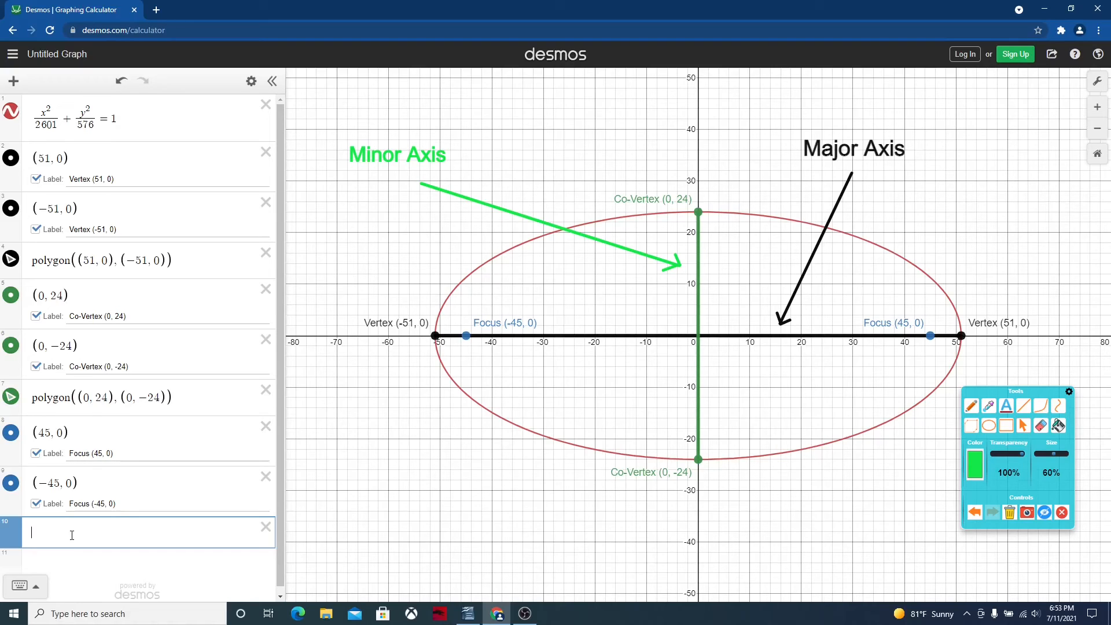
type("(0")
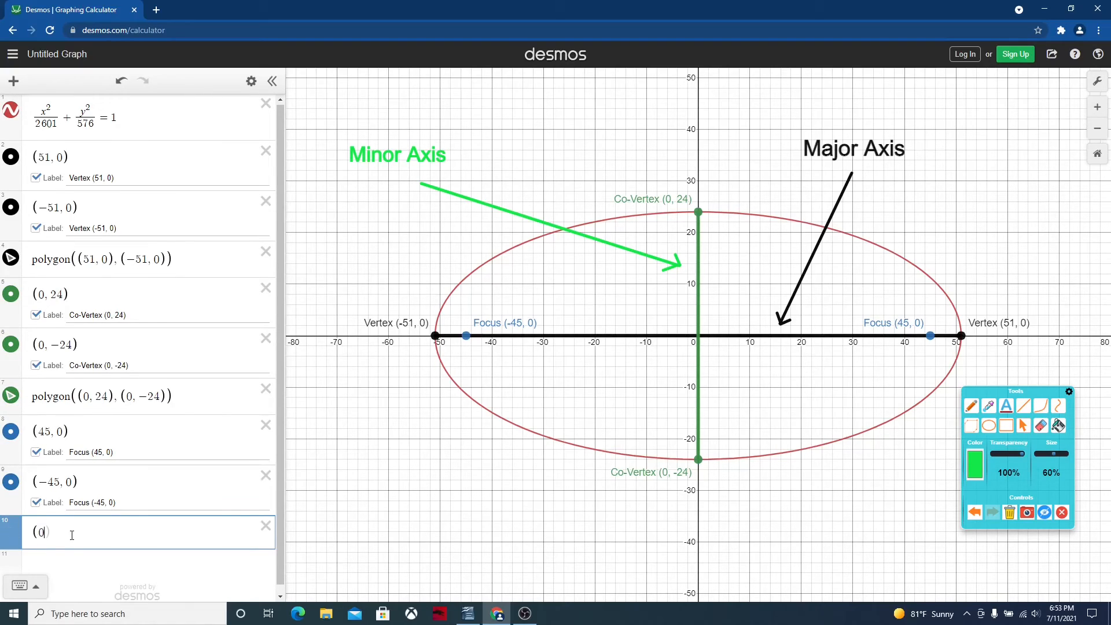
type(", 0)")
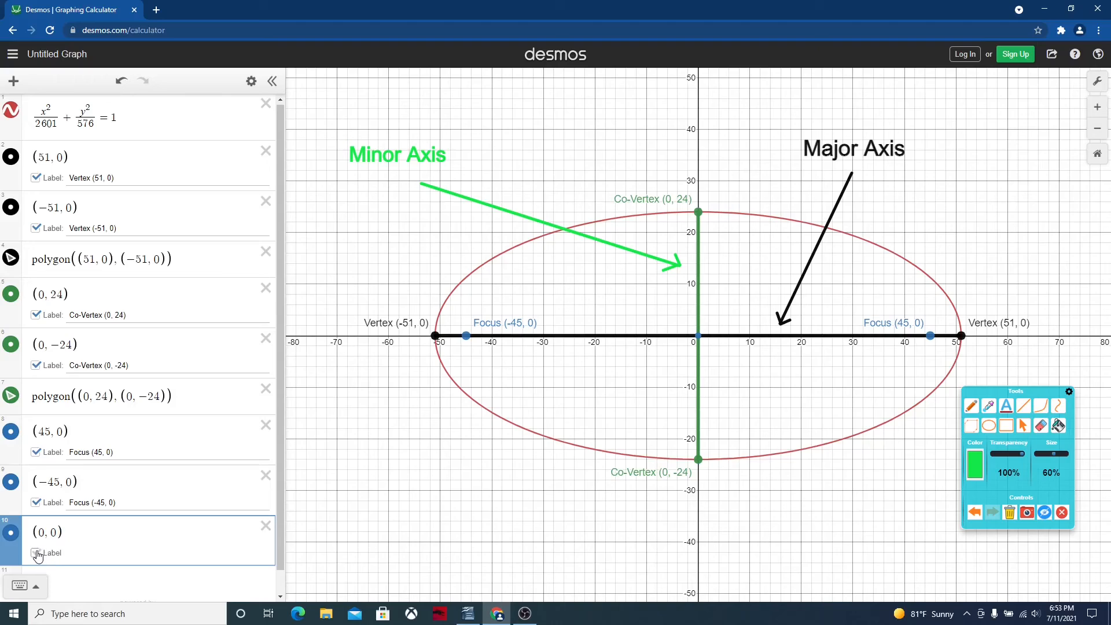
left_click(36, 553)
left_click(86, 555)
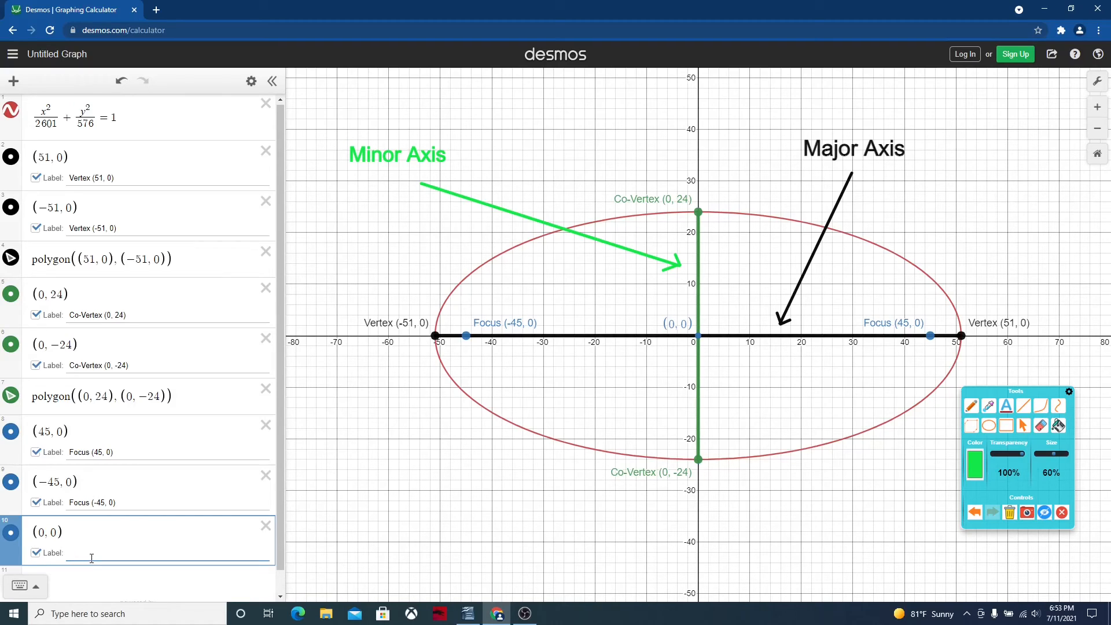
type("Center (0, s0")
key("BackSpace")
key("BackSpace")
type("0)")
- Color the center point orange and set its point size to 15
left_click(14, 535)
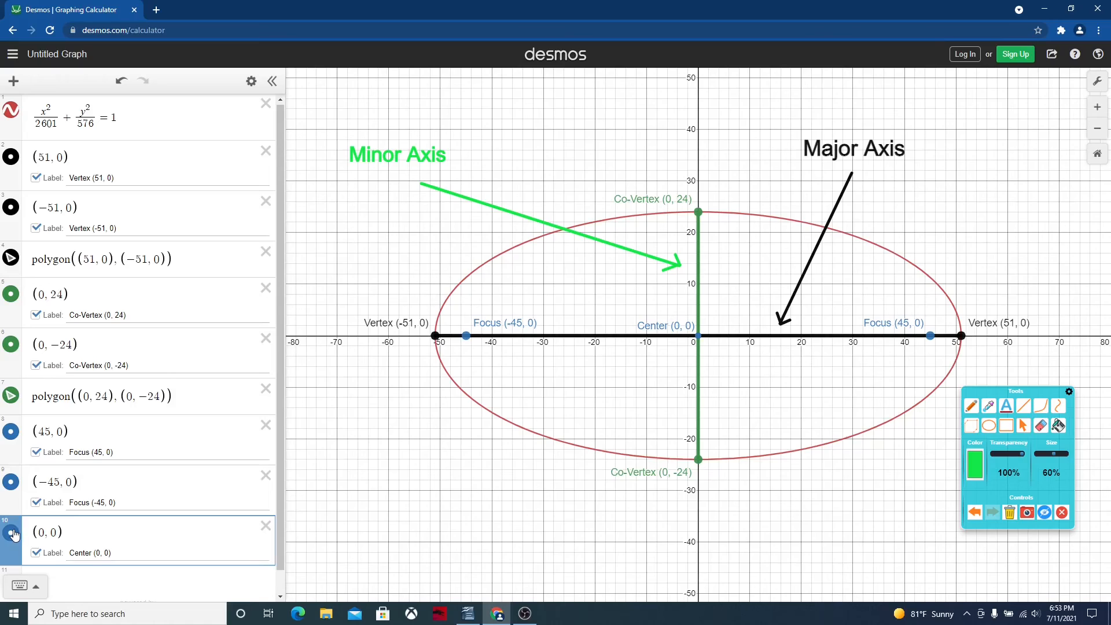
left_click(14, 536)
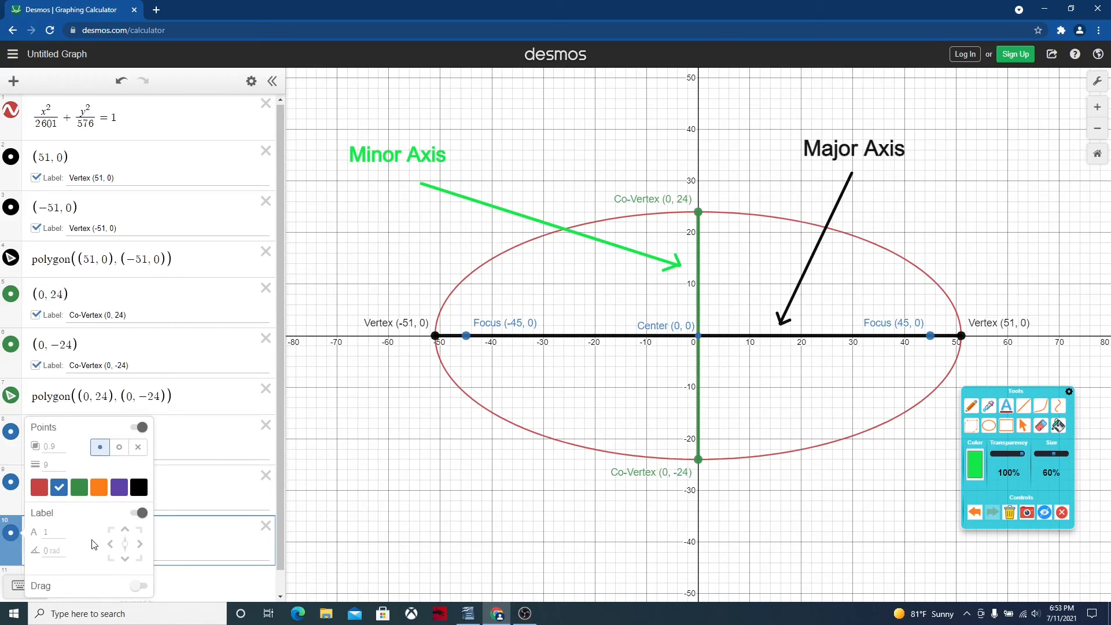
left_click(100, 488)
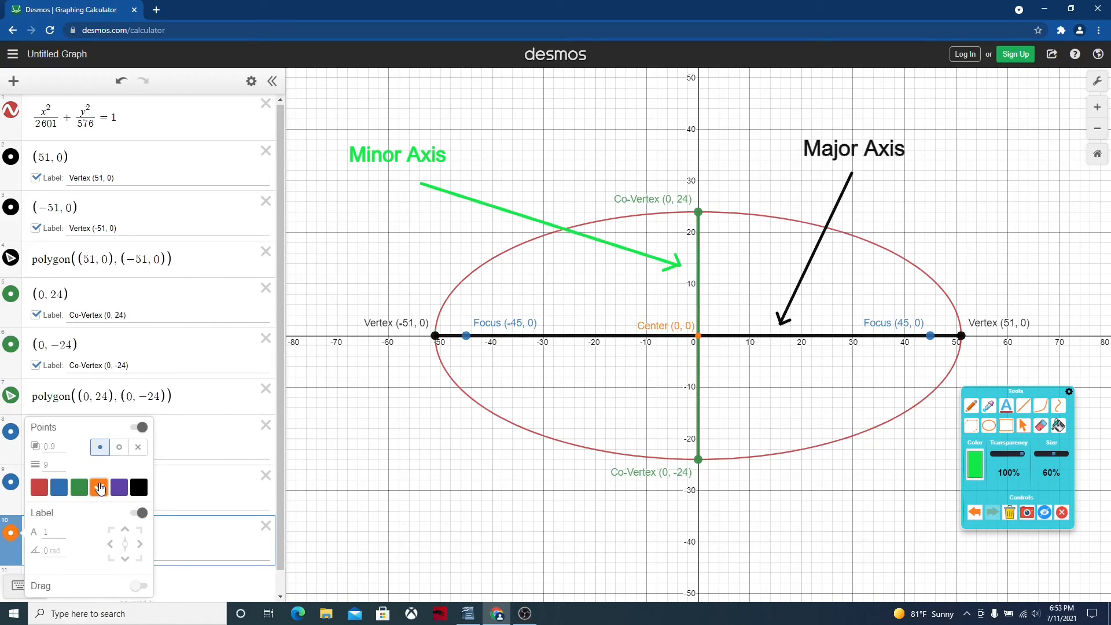
left_click(53, 464)
type("15")
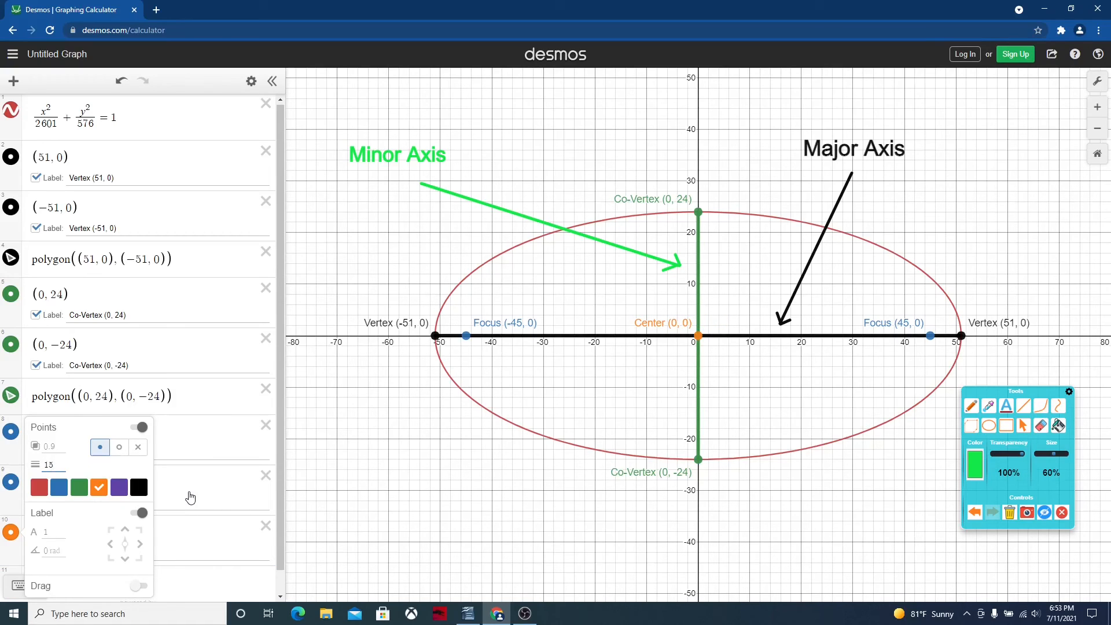
left_click(188, 498)
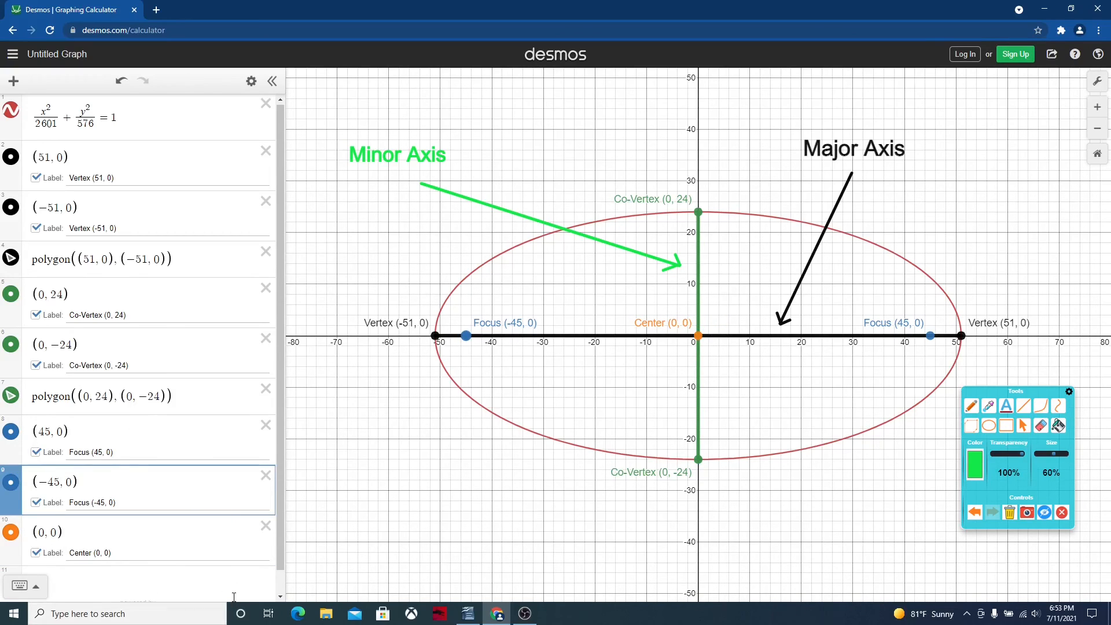